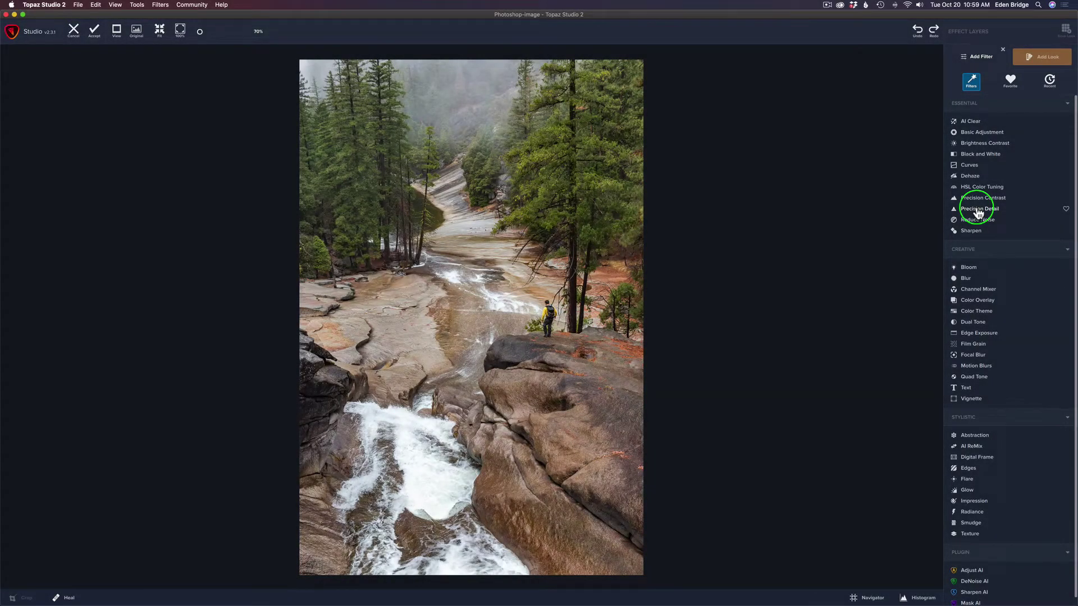
Step: Add a Precision Contrast filter with Low 0.88, Medium 0.61 and High about 0.35, and compare it with the original
{"action": "left_click", "coordinate": [986, 198]}
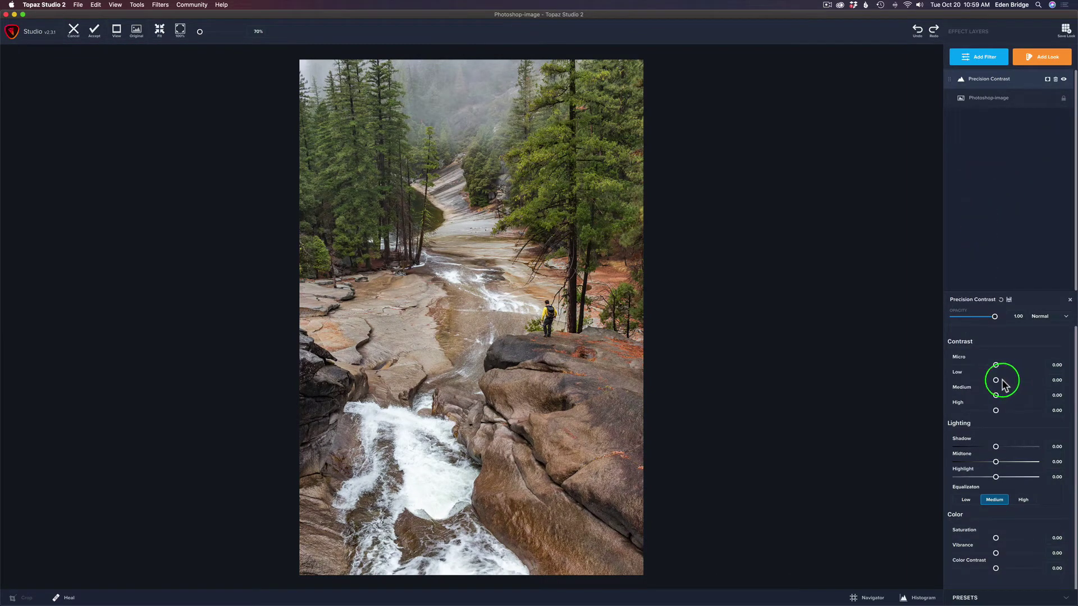
{"action": "left_click_drag", "start_coordinate": [1002, 380], "coordinate": [1010, 414]}
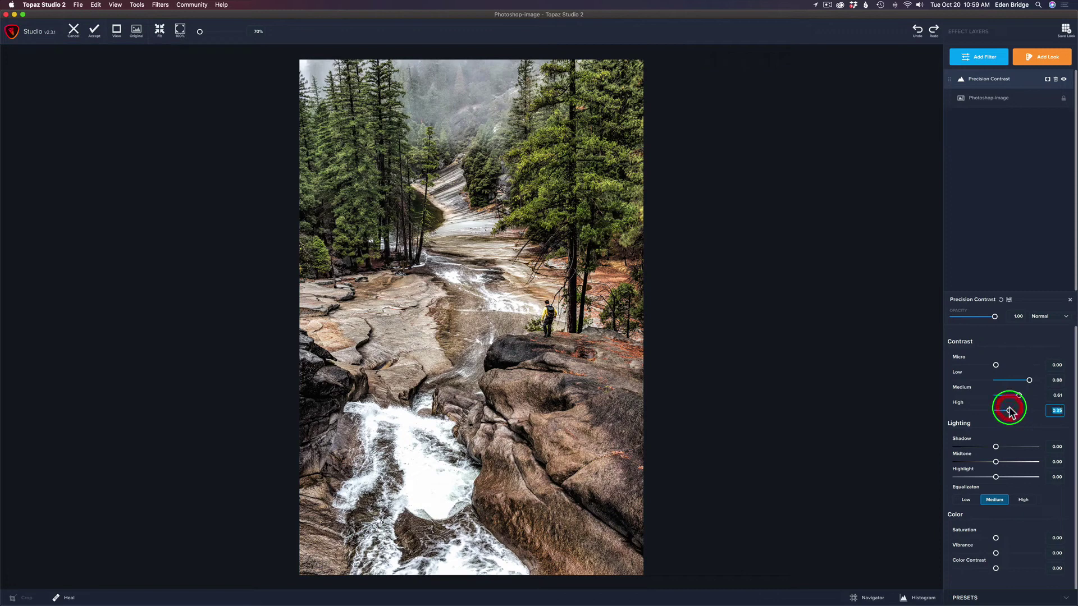
{"action": "left_click", "coordinate": [827, 320]}
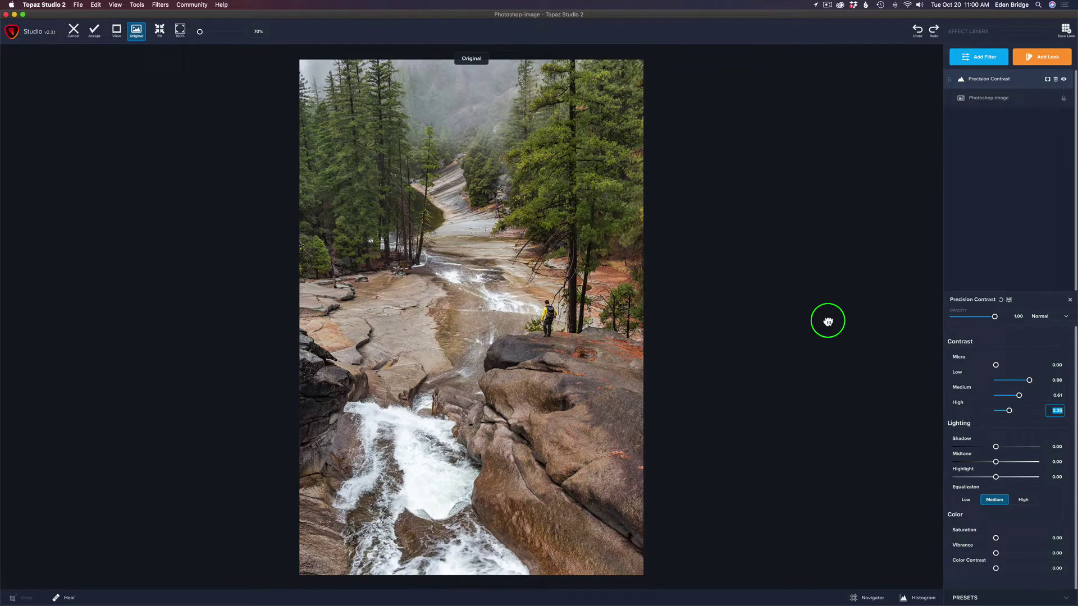
{"action": "left_click", "coordinate": [827, 321]}
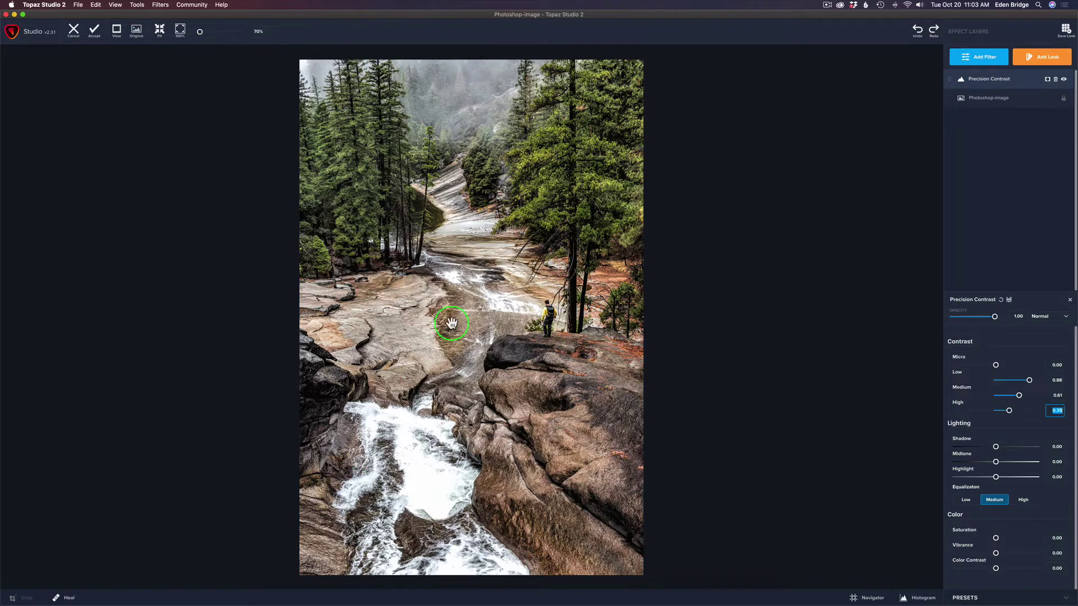
Step: Add a mask to the Precision Contrast layer and invert it to black
{"action": "left_click", "coordinate": [1047, 80]}
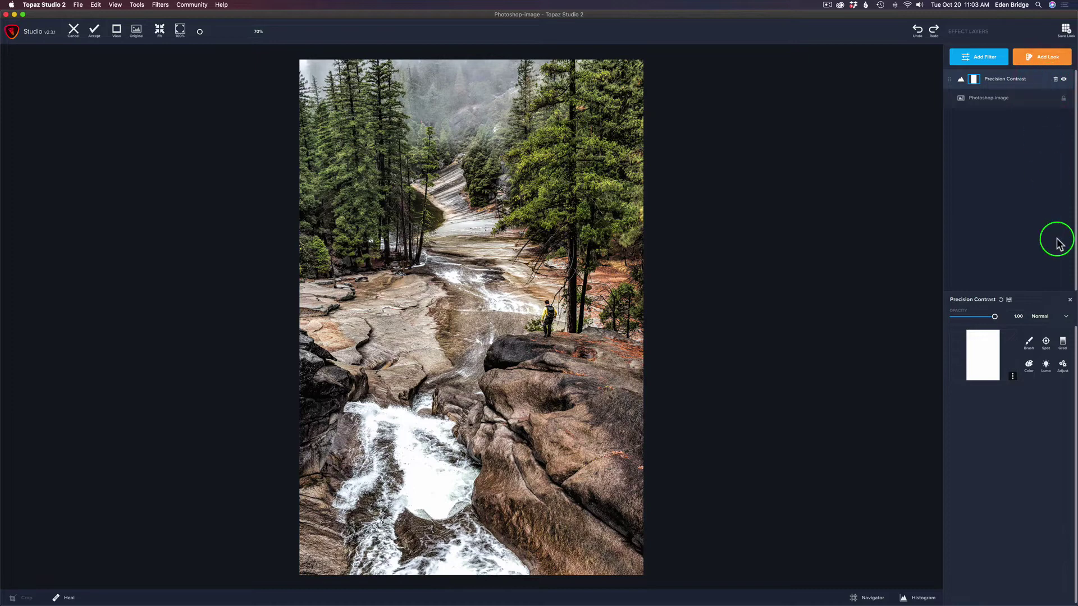
{"action": "left_click", "coordinate": [1014, 378]}
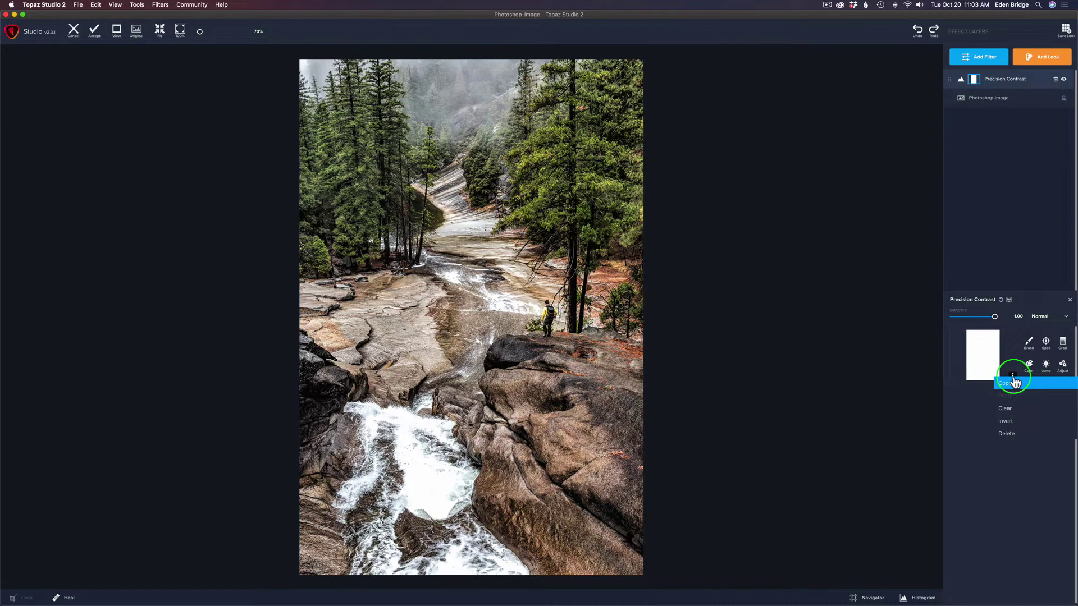
{"action": "left_click", "coordinate": [1015, 422]}
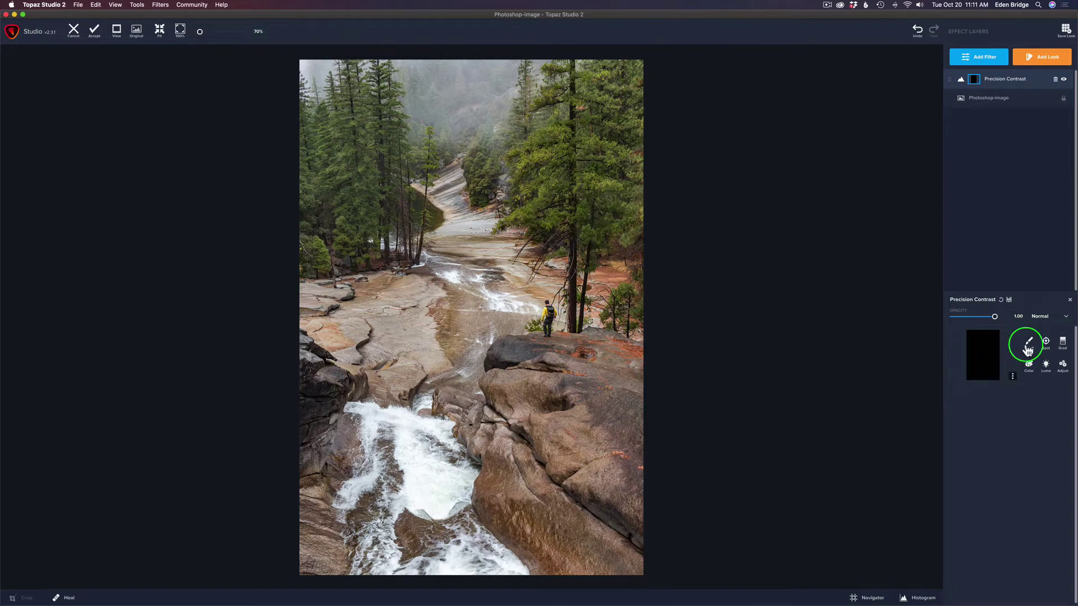
Step: Activate the brush for the Precision Contrast mask and set its transparency to 1.00
{"action": "left_click", "coordinate": [1032, 349]}
{"action": "left_click", "coordinate": [984, 415]}
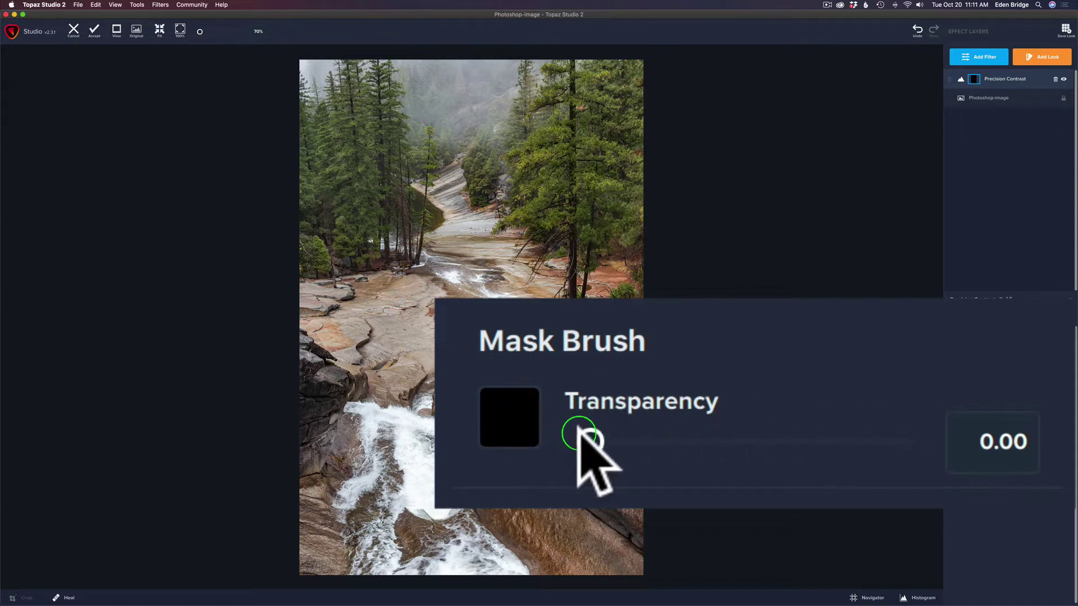
{"action": "left_click_drag", "start_coordinate": [587, 437], "coordinate": [673, 436]}
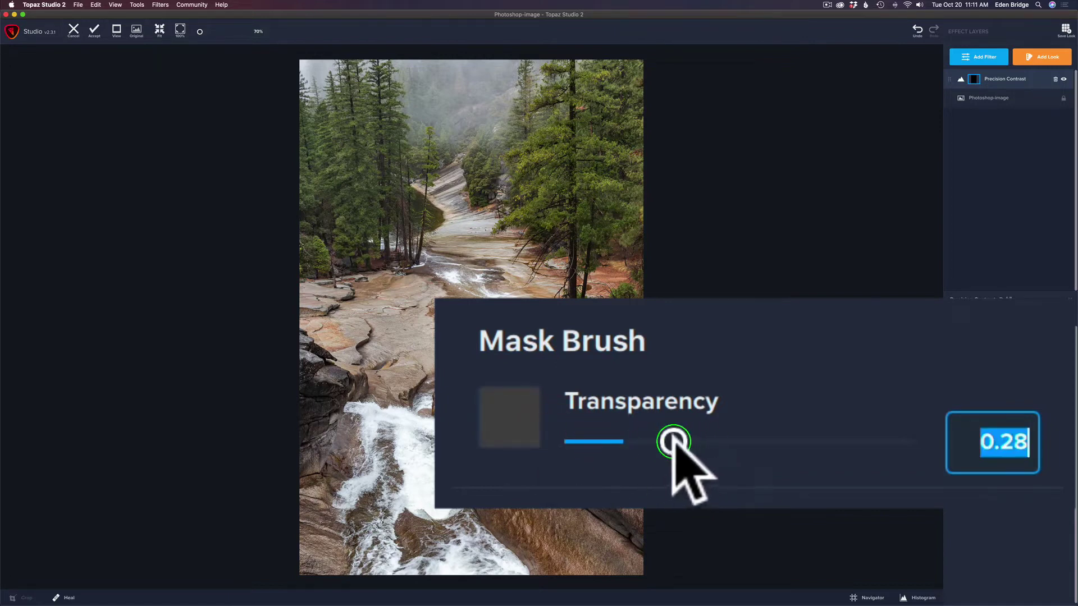
{"action": "left_click_drag", "start_coordinate": [672, 440], "coordinate": [895, 444]}
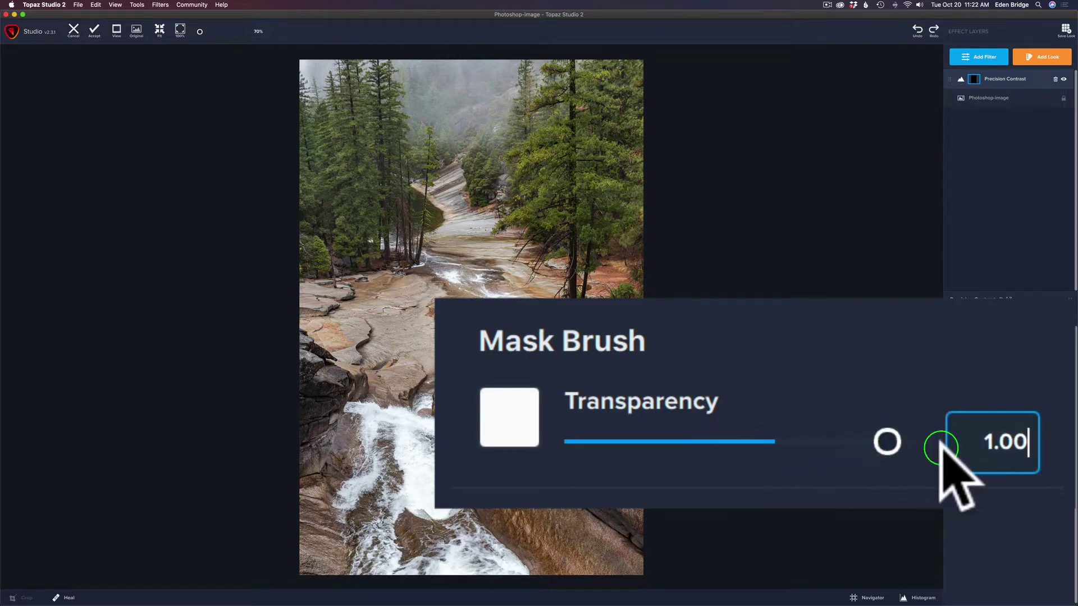
{"action": "left_click", "coordinate": [982, 444]}
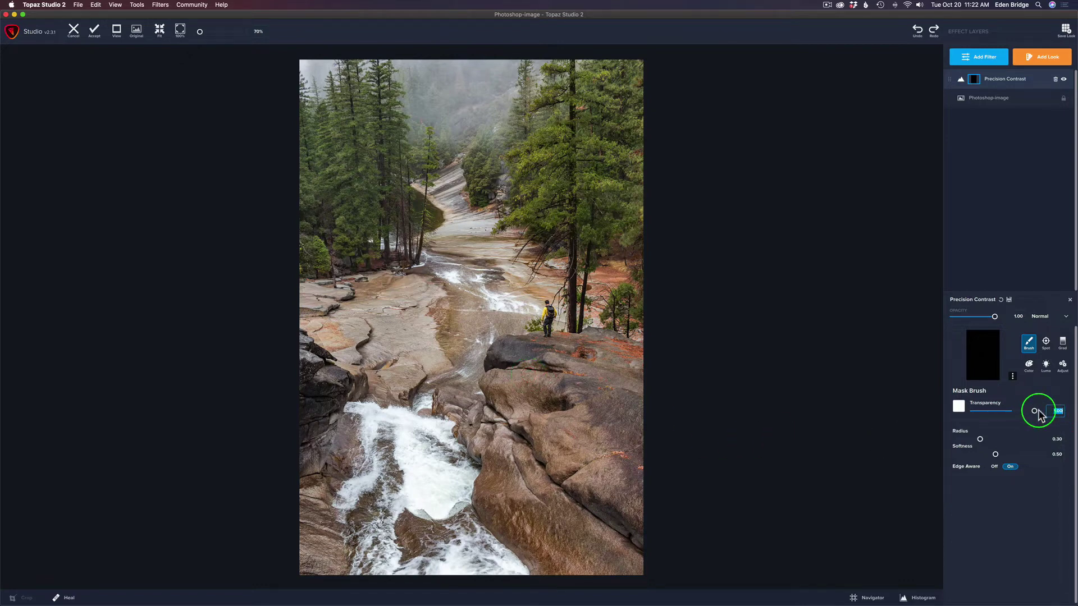
{"action": "left_click_drag", "start_coordinate": [1038, 411], "coordinate": [1016, 411]}
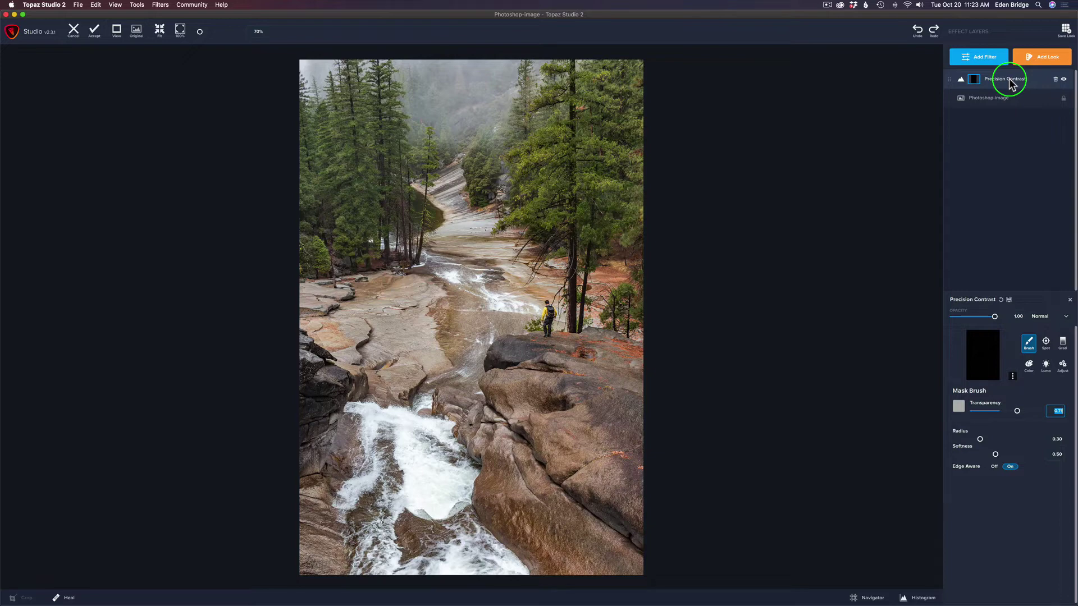
{"action": "left_click_drag", "start_coordinate": [1016, 410], "coordinate": [1034, 411]}
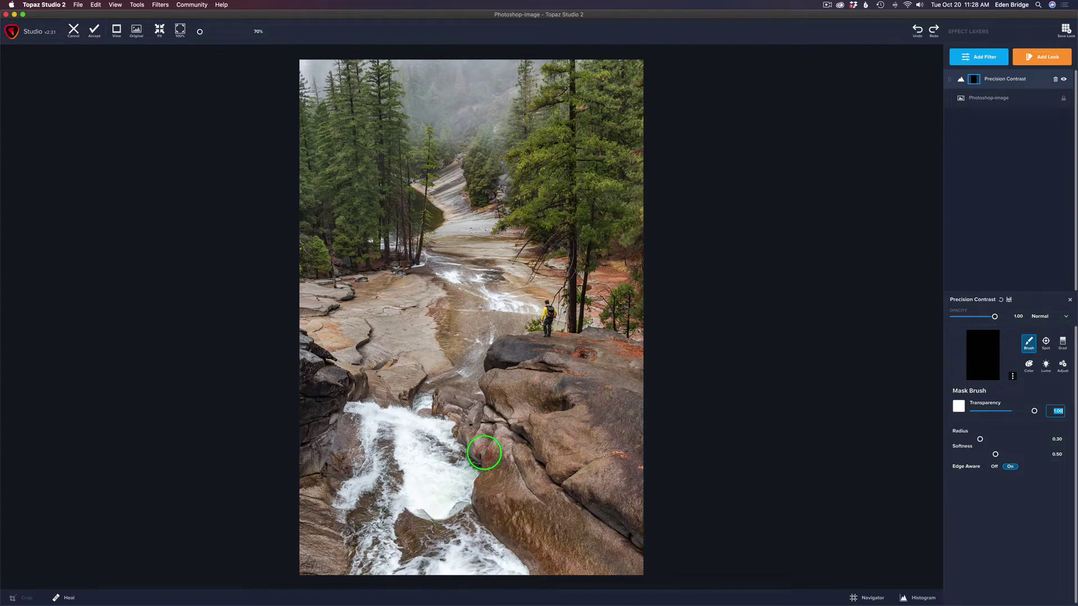
Step: Paint the nearest foreground rocks into the mask at full strength, on both banks and in the middle of the rapids
{"action": "mouse_move", "coordinate": [488, 428]}
{"action": "left_mouse_down"}
{"action": "mouse_move", "coordinate": [485, 505]}
{"action": "mouse_move", "coordinate": [514, 541]}
{"action": "mouse_move", "coordinate": [563, 573]}
{"action": "mouse_move", "coordinate": [640, 567]}
{"action": "mouse_move", "coordinate": [597, 534]}
{"action": "left_mouse_up"}
{"action": "mouse_move", "coordinate": [546, 494]}
{"action": "left_mouse_down"}
{"action": "mouse_move", "coordinate": [489, 416]}
{"action": "mouse_move", "coordinate": [549, 490]}
{"action": "mouse_move", "coordinate": [619, 537]}
{"action": "mouse_move", "coordinate": [610, 543]}
{"action": "mouse_move", "coordinate": [509, 479]}
{"action": "mouse_move", "coordinate": [546, 534]}
{"action": "mouse_move", "coordinate": [595, 560]}
{"action": "mouse_move", "coordinate": [520, 508]}
{"action": "mouse_move", "coordinate": [523, 542]}
{"action": "mouse_move", "coordinate": [535, 500]}
{"action": "mouse_move", "coordinate": [541, 523]}
{"action": "left_mouse_up"}
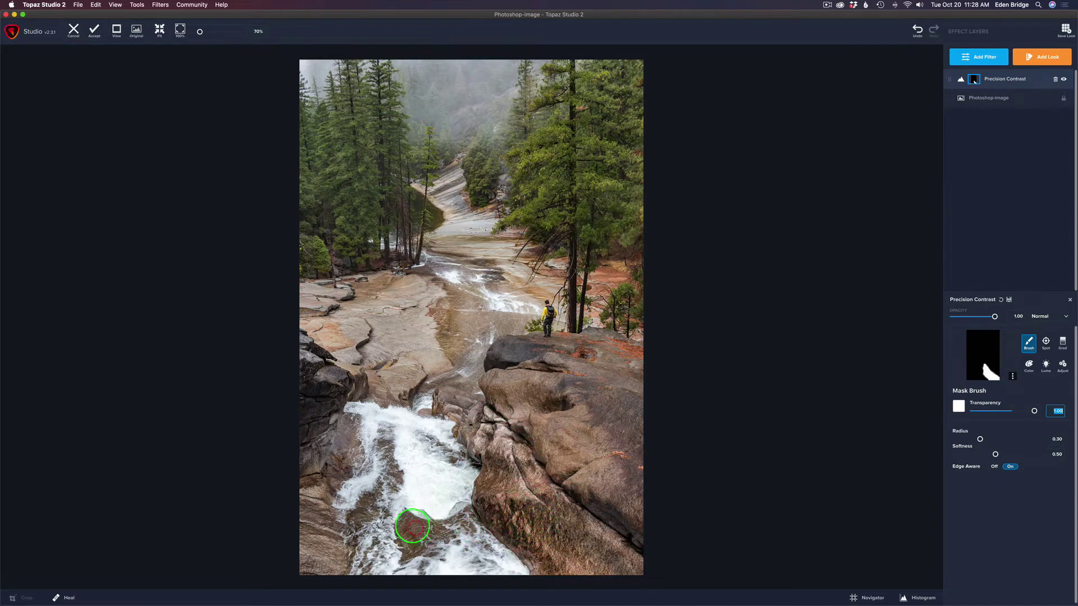
{"action": "mouse_move", "coordinate": [413, 526]}
{"action": "left_mouse_down"}
{"action": "mouse_move", "coordinate": [415, 548]}
{"action": "mouse_move", "coordinate": [459, 531]}
{"action": "left_mouse_up"}
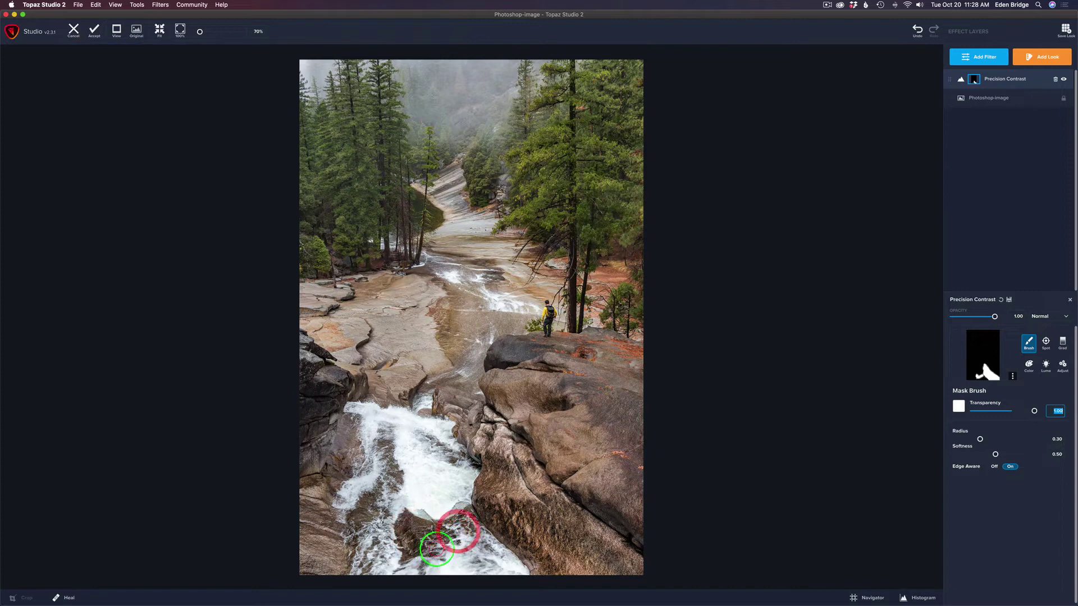
{"action": "left_click", "coordinate": [322, 517]}
{"action": "mouse_move", "coordinate": [304, 502]}
{"action": "left_mouse_down"}
{"action": "mouse_move", "coordinate": [345, 543]}
{"action": "mouse_move", "coordinate": [339, 564]}
{"action": "mouse_move", "coordinate": [322, 536]}
{"action": "mouse_move", "coordinate": [310, 565]}
{"action": "mouse_move", "coordinate": [322, 571]}
{"action": "mouse_move", "coordinate": [371, 508]}
{"action": "mouse_move", "coordinate": [316, 559]}
{"action": "left_mouse_up"}
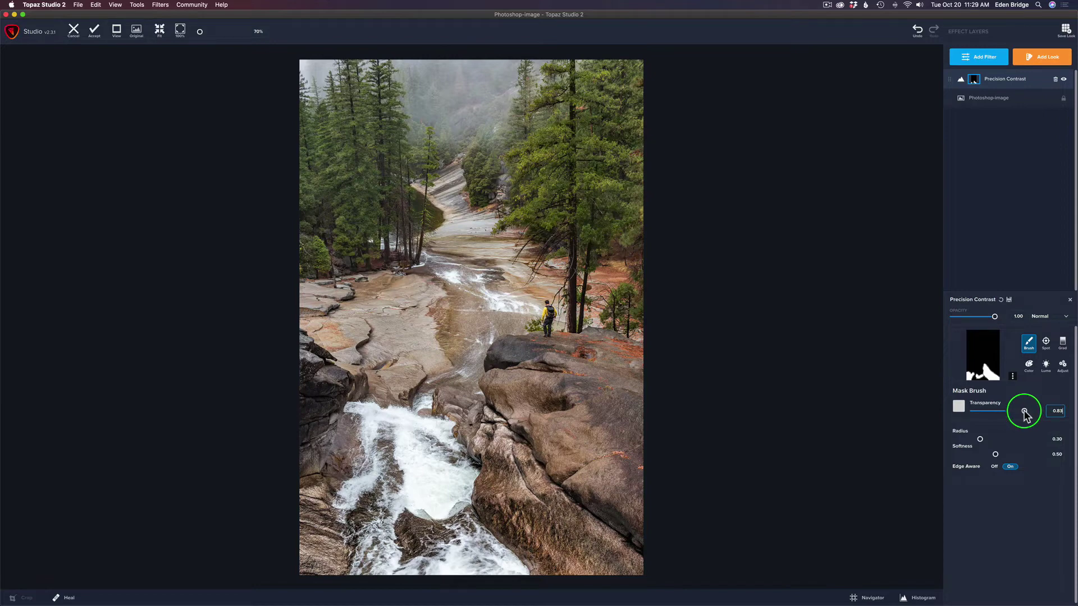
Step: Set the mask brush transparency to 0.80 and paint the large boulder below the hiker and the dark rocks on the left bank
{"action": "left_click", "coordinate": [1023, 413]}
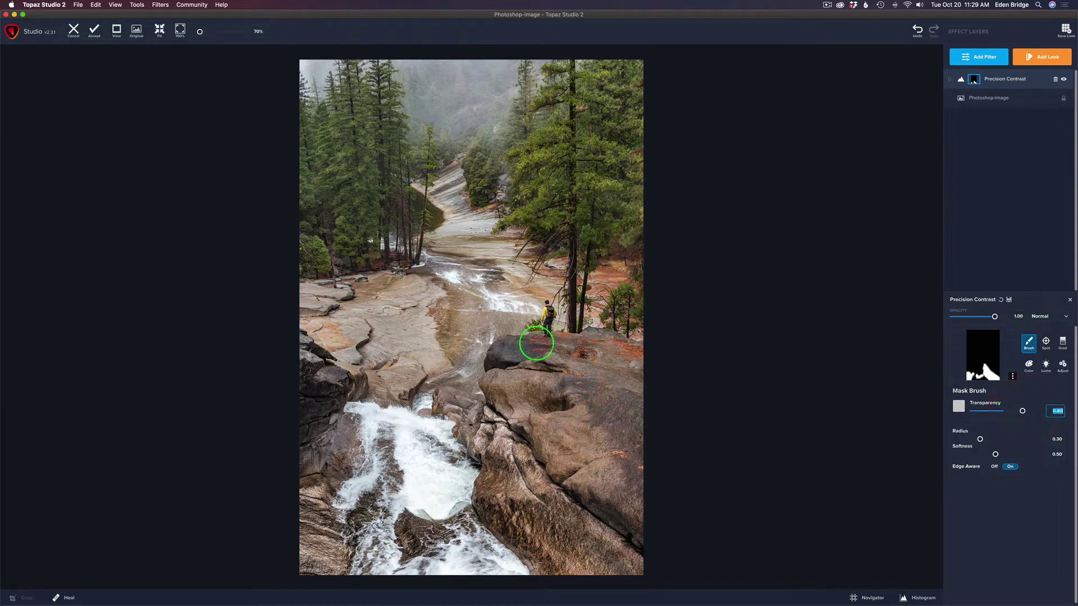
{"action": "mouse_move", "coordinate": [511, 352]}
{"action": "left_mouse_down"}
{"action": "mouse_move", "coordinate": [580, 344]}
{"action": "mouse_move", "coordinate": [644, 366]}
{"action": "mouse_move", "coordinate": [598, 356]}
{"action": "mouse_move", "coordinate": [500, 366]}
{"action": "mouse_move", "coordinate": [506, 379]}
{"action": "mouse_move", "coordinate": [644, 398]}
{"action": "mouse_move", "coordinate": [613, 383]}
{"action": "mouse_move", "coordinate": [507, 401]}
{"action": "mouse_move", "coordinate": [493, 391]}
{"action": "mouse_move", "coordinate": [563, 467]}
{"action": "mouse_move", "coordinate": [647, 529]}
{"action": "mouse_move", "coordinate": [633, 396]}
{"action": "mouse_move", "coordinate": [625, 479]}
{"action": "mouse_move", "coordinate": [611, 407]}
{"action": "mouse_move", "coordinate": [546, 444]}
{"action": "mouse_move", "coordinate": [545, 430]}
{"action": "mouse_move", "coordinate": [587, 452]}
{"action": "mouse_move", "coordinate": [601, 410]}
{"action": "left_mouse_up"}
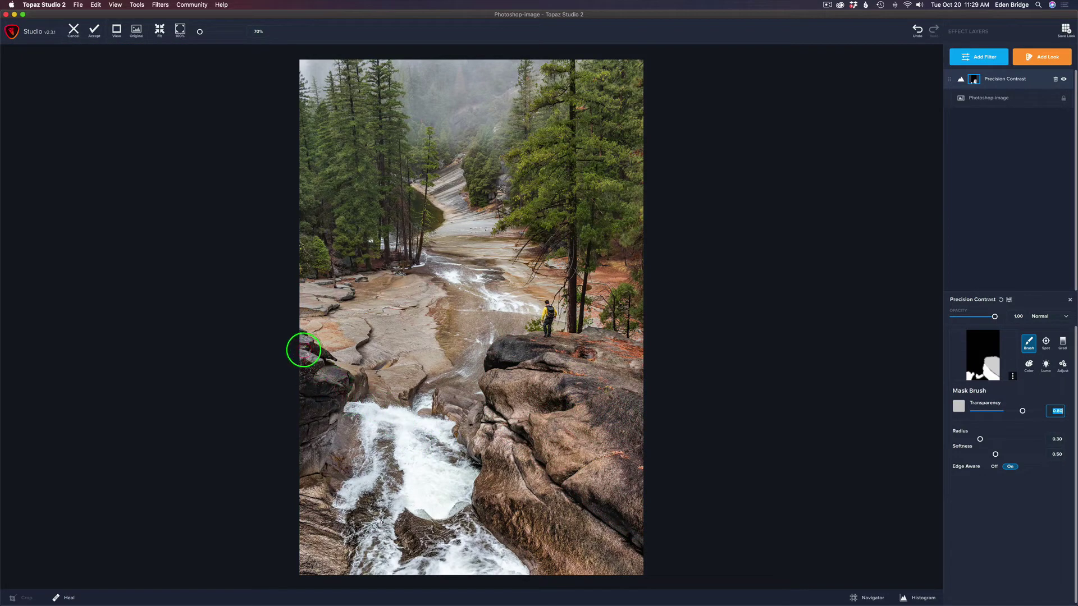
{"action": "mouse_move", "coordinate": [304, 350]}
{"action": "left_mouse_down"}
{"action": "mouse_move", "coordinate": [337, 385]}
{"action": "mouse_move", "coordinate": [310, 422]}
{"action": "mouse_move", "coordinate": [304, 397]}
{"action": "mouse_move", "coordinate": [318, 466]}
{"action": "mouse_move", "coordinate": [343, 423]}
{"action": "mouse_move", "coordinate": [341, 451]}
{"action": "mouse_move", "coordinate": [354, 460]}
{"action": "mouse_move", "coordinate": [326, 466]}
{"action": "left_mouse_up"}
{"action": "left_click_drag", "start_coordinate": [379, 437], "coordinate": [380, 481]}
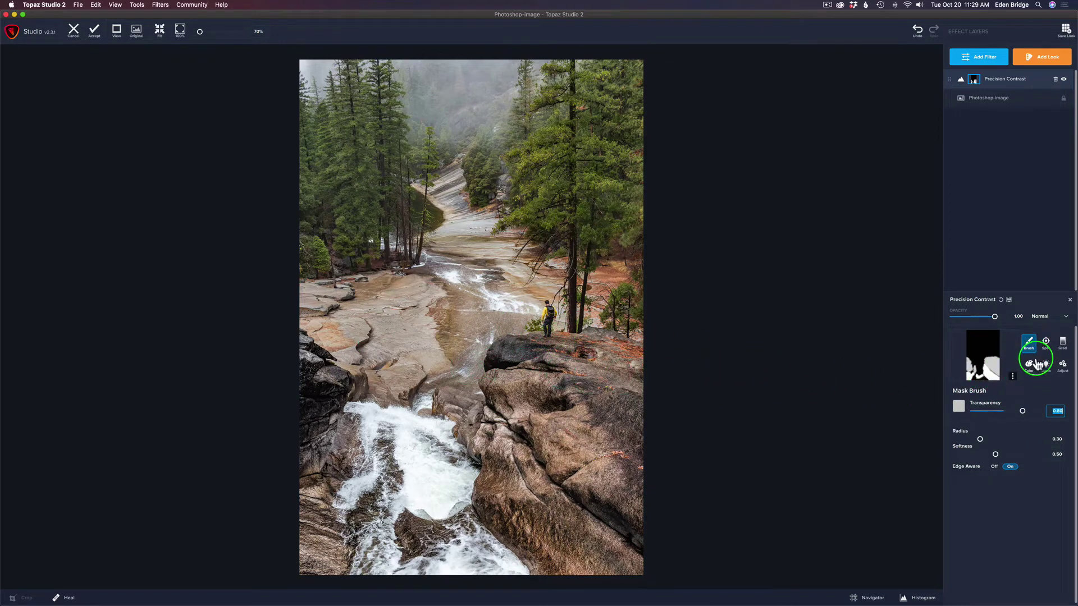
Step: Paint the midground rock slabs at 0.47 transparency, reducing the brush radius to about 0.15 for the ground behind the hiker
{"action": "left_click_drag", "start_coordinate": [1025, 411], "coordinate": [1002, 411]}
{"action": "mouse_move", "coordinate": [332, 298]}
{"action": "left_mouse_down"}
{"action": "mouse_move", "coordinate": [419, 276]}
{"action": "mouse_move", "coordinate": [311, 310]}
{"action": "mouse_move", "coordinate": [366, 367]}
{"action": "mouse_move", "coordinate": [414, 380]}
{"action": "mouse_move", "coordinate": [409, 331]}
{"action": "mouse_move", "coordinate": [416, 346]}
{"action": "mouse_move", "coordinate": [420, 296]}
{"action": "mouse_move", "coordinate": [439, 339]}
{"action": "mouse_move", "coordinate": [431, 293]}
{"action": "mouse_move", "coordinate": [438, 361]}
{"action": "mouse_move", "coordinate": [422, 326]}
{"action": "mouse_move", "coordinate": [393, 350]}
{"action": "mouse_move", "coordinate": [314, 297]}
{"action": "mouse_move", "coordinate": [387, 315]}
{"action": "mouse_move", "coordinate": [443, 299]}
{"action": "mouse_move", "coordinate": [476, 327]}
{"action": "mouse_move", "coordinate": [459, 350]}
{"action": "mouse_move", "coordinate": [483, 327]}
{"action": "mouse_move", "coordinate": [512, 323]}
{"action": "mouse_move", "coordinate": [440, 278]}
{"action": "mouse_move", "coordinate": [532, 285]}
{"action": "mouse_move", "coordinate": [445, 264]}
{"action": "mouse_move", "coordinate": [496, 259]}
{"action": "mouse_move", "coordinate": [440, 255]}
{"action": "mouse_move", "coordinate": [549, 275]}
{"action": "mouse_move", "coordinate": [519, 303]}
{"action": "mouse_move", "coordinate": [528, 312]}
{"action": "mouse_move", "coordinate": [548, 277]}
{"action": "left_mouse_up"}
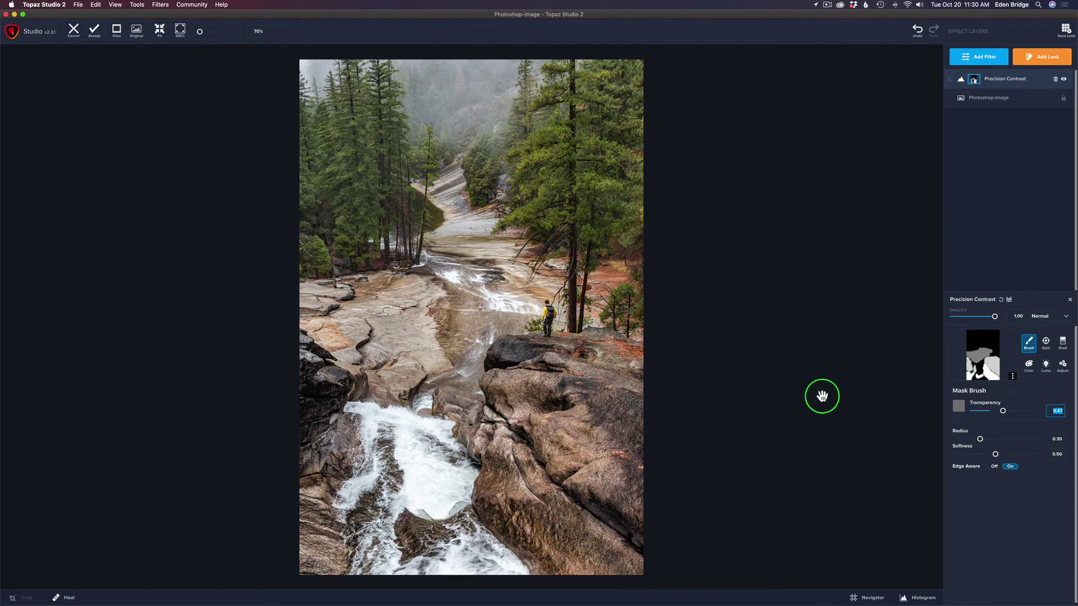
{"action": "left_click_drag", "start_coordinate": [980, 438], "coordinate": [966, 439]}
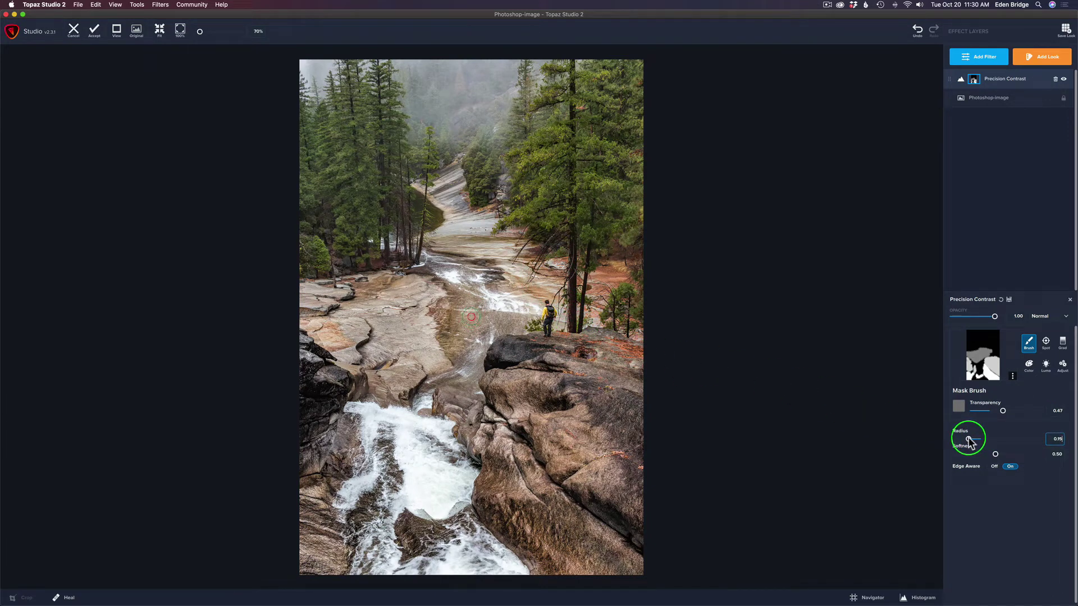
{"action": "left_click_drag", "start_coordinate": [556, 288], "coordinate": [567, 320]}
{"action": "mouse_move", "coordinate": [594, 275]}
{"action": "left_mouse_down"}
{"action": "mouse_move", "coordinate": [596, 320]}
{"action": "mouse_move", "coordinate": [606, 279]}
{"action": "mouse_move", "coordinate": [631, 264]}
{"action": "left_mouse_up"}
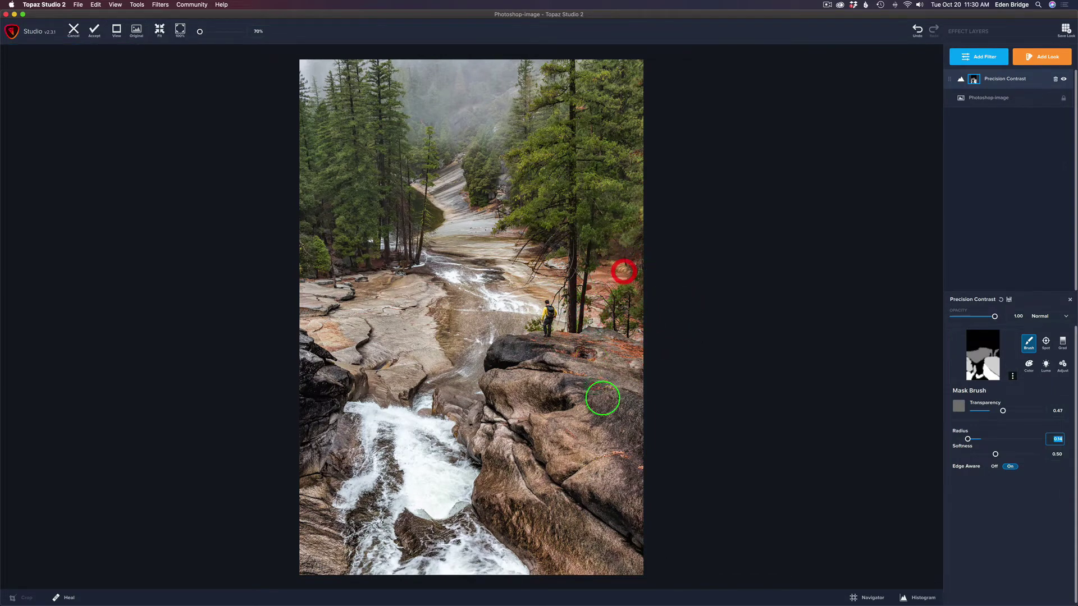
{"action": "left_click_drag", "start_coordinate": [614, 406], "coordinate": [615, 404]}
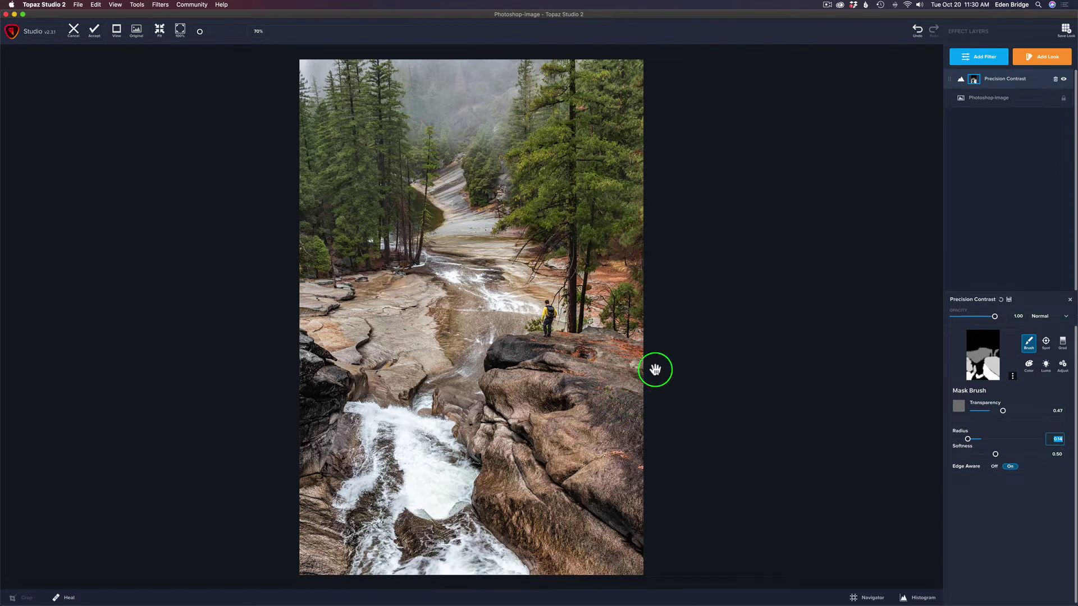
Step: Touch up the small trees beside the hiker, and paint the tall right-hand pines at 0.47 transparency with a 0.31 brush radius
{"action": "mouse_move", "coordinate": [623, 294]}
{"action": "left_mouse_down"}
{"action": "mouse_move", "coordinate": [614, 318]}
{"action": "mouse_move", "coordinate": [612, 307]}
{"action": "mouse_move", "coordinate": [638, 311]}
{"action": "mouse_move", "coordinate": [637, 274]}
{"action": "mouse_move", "coordinate": [646, 284]}
{"action": "mouse_move", "coordinate": [631, 326]}
{"action": "mouse_move", "coordinate": [621, 293]}
{"action": "left_mouse_up"}
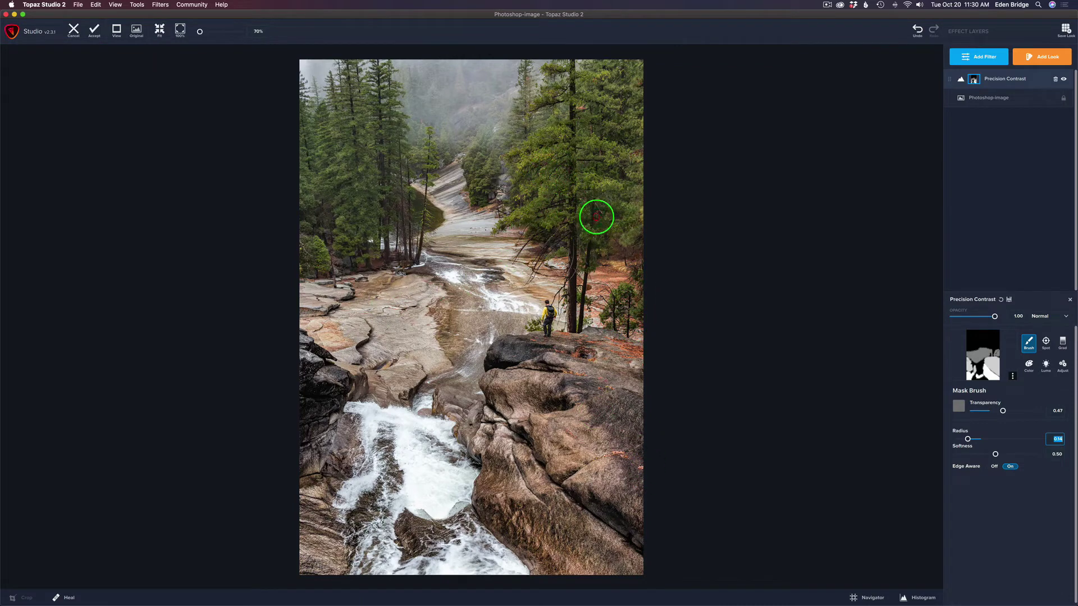
{"action": "mouse_move", "coordinate": [969, 439]}
{"action": "left_mouse_down"}
{"action": "mouse_move", "coordinate": [1001, 426]}
{"action": "mouse_move", "coordinate": [980, 439]}
{"action": "left_mouse_up"}
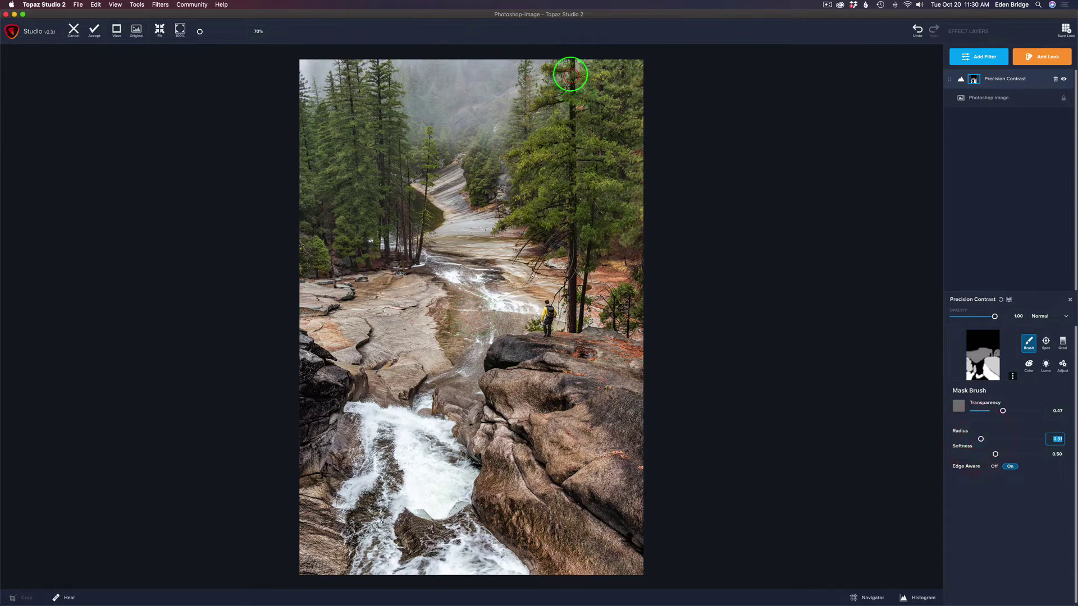
{"action": "mouse_move", "coordinate": [571, 73]}
{"action": "left_mouse_down"}
{"action": "mouse_move", "coordinate": [520, 188]}
{"action": "mouse_move", "coordinate": [518, 207]}
{"action": "mouse_move", "coordinate": [541, 212]}
{"action": "mouse_move", "coordinate": [542, 232]}
{"action": "mouse_move", "coordinate": [572, 154]}
{"action": "mouse_move", "coordinate": [554, 166]}
{"action": "mouse_move", "coordinate": [581, 86]}
{"action": "mouse_move", "coordinate": [585, 243]}
{"action": "mouse_move", "coordinate": [606, 202]}
{"action": "mouse_move", "coordinate": [593, 83]}
{"action": "mouse_move", "coordinate": [608, 103]}
{"action": "left_mouse_up"}
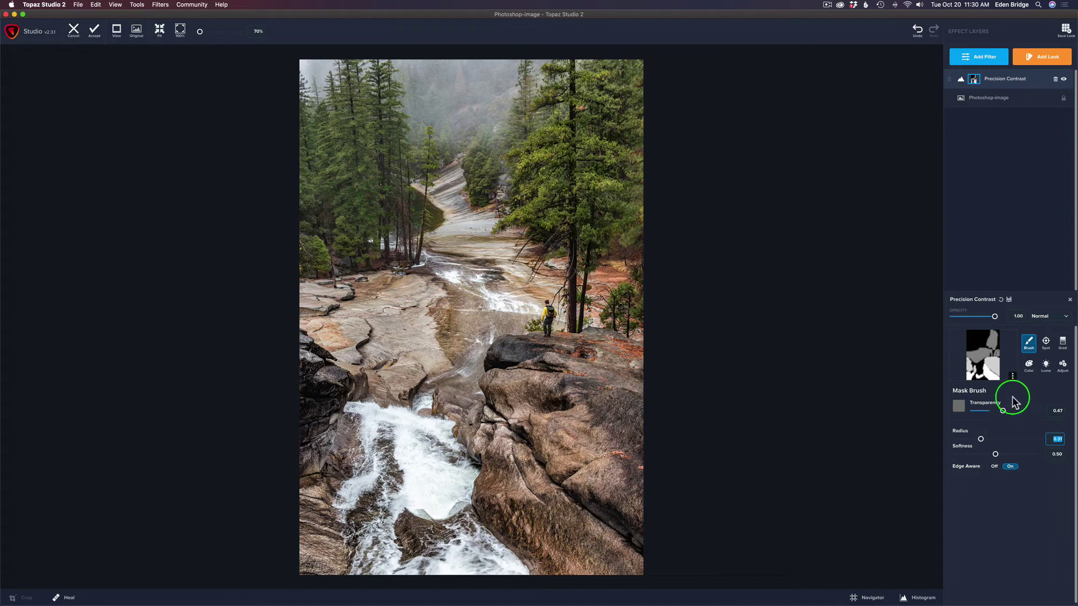
Step: Set the mask brush transparency to 0.28 and paint over the group of trees on the left side of the photo
{"action": "left_click_drag", "start_coordinate": [1003, 412], "coordinate": [993, 413]}
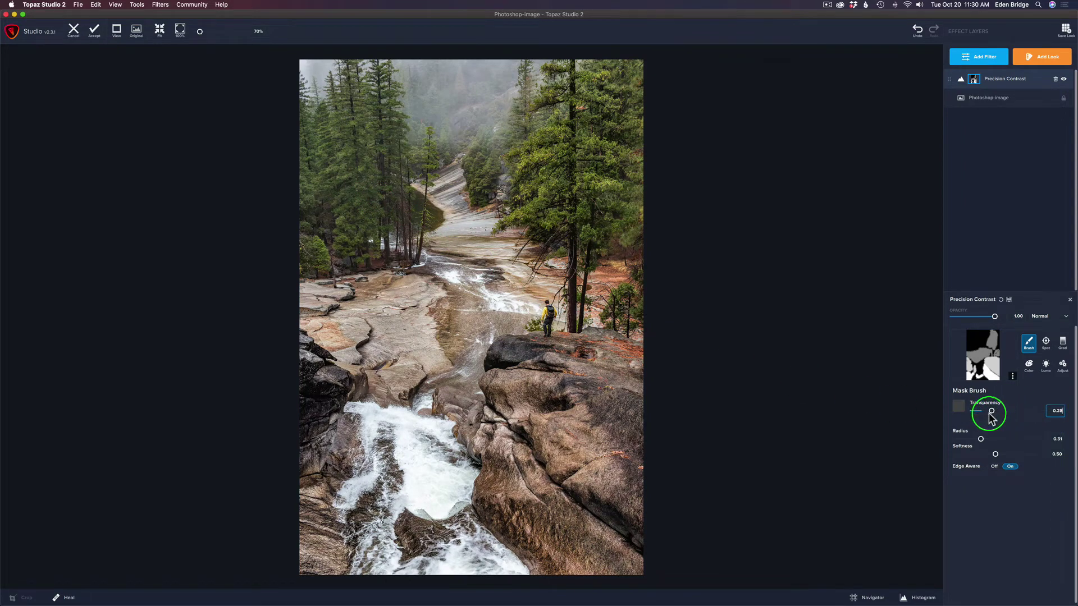
{"action": "mouse_move", "coordinate": [352, 88]}
{"action": "left_mouse_down"}
{"action": "mouse_move", "coordinate": [353, 111]}
{"action": "mouse_move", "coordinate": [379, 84]}
{"action": "mouse_move", "coordinate": [405, 209]}
{"action": "mouse_move", "coordinate": [414, 144]}
{"action": "mouse_move", "coordinate": [410, 237]}
{"action": "mouse_move", "coordinate": [385, 209]}
{"action": "mouse_move", "coordinate": [368, 219]}
{"action": "mouse_move", "coordinate": [330, 110]}
{"action": "mouse_move", "coordinate": [311, 116]}
{"action": "mouse_move", "coordinate": [302, 91]}
{"action": "mouse_move", "coordinate": [298, 193]}
{"action": "left_mouse_up"}
{"action": "mouse_move", "coordinate": [295, 243]}
{"action": "left_mouse_down"}
{"action": "mouse_move", "coordinate": [374, 257]}
{"action": "mouse_move", "coordinate": [339, 248]}
{"action": "mouse_move", "coordinate": [329, 168]}
{"action": "mouse_move", "coordinate": [336, 235]}
{"action": "left_mouse_up"}
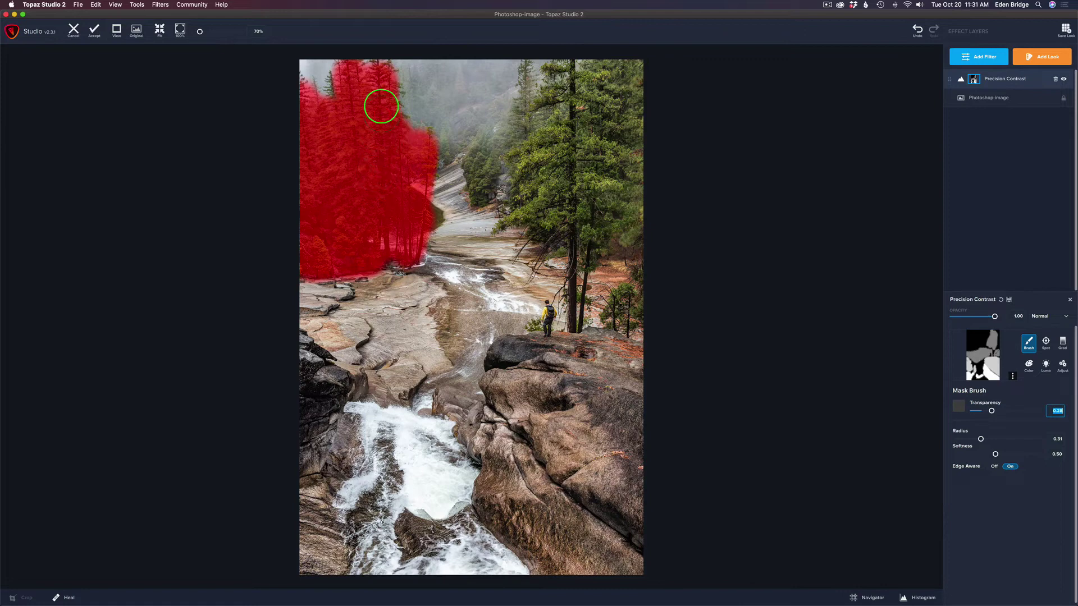
{"action": "mouse_move", "coordinate": [381, 106]}
{"action": "left_mouse_down"}
{"action": "mouse_move", "coordinate": [390, 127]}
{"action": "mouse_move", "coordinate": [349, 88]}
{"action": "mouse_move", "coordinate": [326, 113]}
{"action": "mouse_move", "coordinate": [308, 95]}
{"action": "left_mouse_up"}
{"action": "left_click_drag", "start_coordinate": [336, 151], "coordinate": [341, 154]}
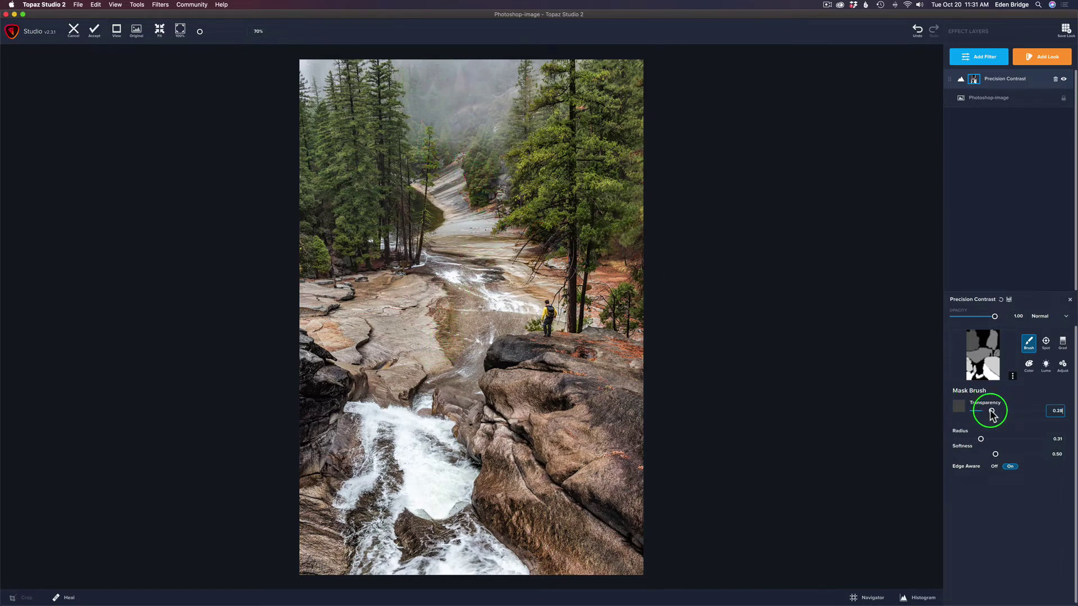
Step: Set the mask brush transparency to 0.16 and paint the distant trees in the centre of the photo
{"action": "left_click_drag", "start_coordinate": [992, 412], "coordinate": [984, 413]}
{"action": "left_click", "coordinate": [492, 171]}
{"action": "mouse_move", "coordinate": [480, 157]}
{"action": "left_mouse_down"}
{"action": "mouse_move", "coordinate": [446, 168]}
{"action": "mouse_move", "coordinate": [443, 181]}
{"action": "mouse_move", "coordinate": [461, 222]}
{"action": "mouse_move", "coordinate": [484, 210]}
{"action": "mouse_move", "coordinate": [498, 160]}
{"action": "mouse_move", "coordinate": [462, 158]}
{"action": "mouse_move", "coordinate": [505, 149]}
{"action": "left_mouse_up"}
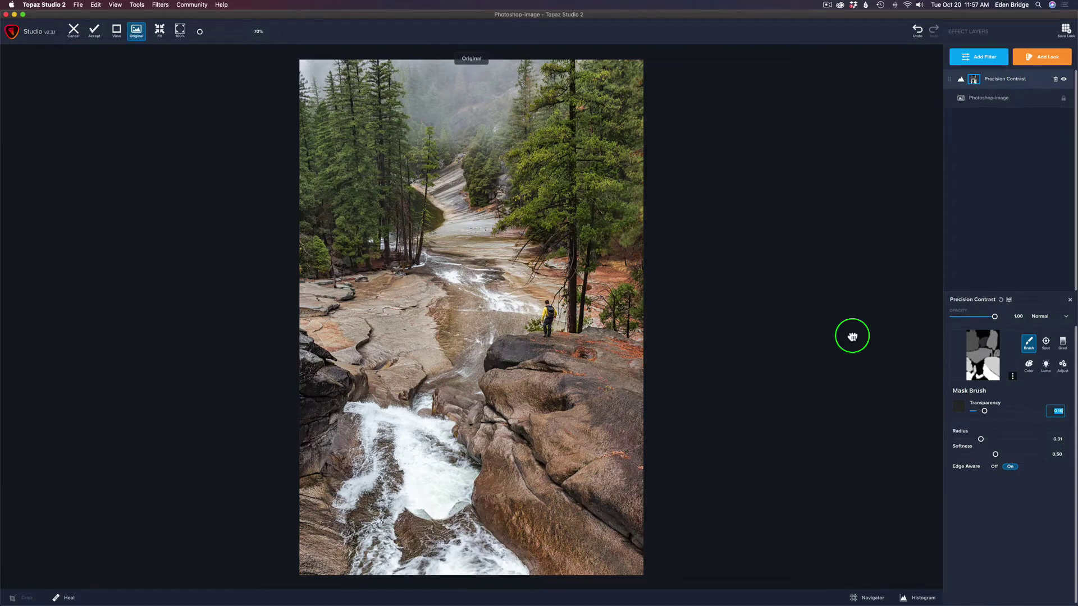
Step: Compare the masked result with the original image and review the painted mask's grey tones and the layer opacity
{"action": "left_click", "coordinate": [852, 336]}
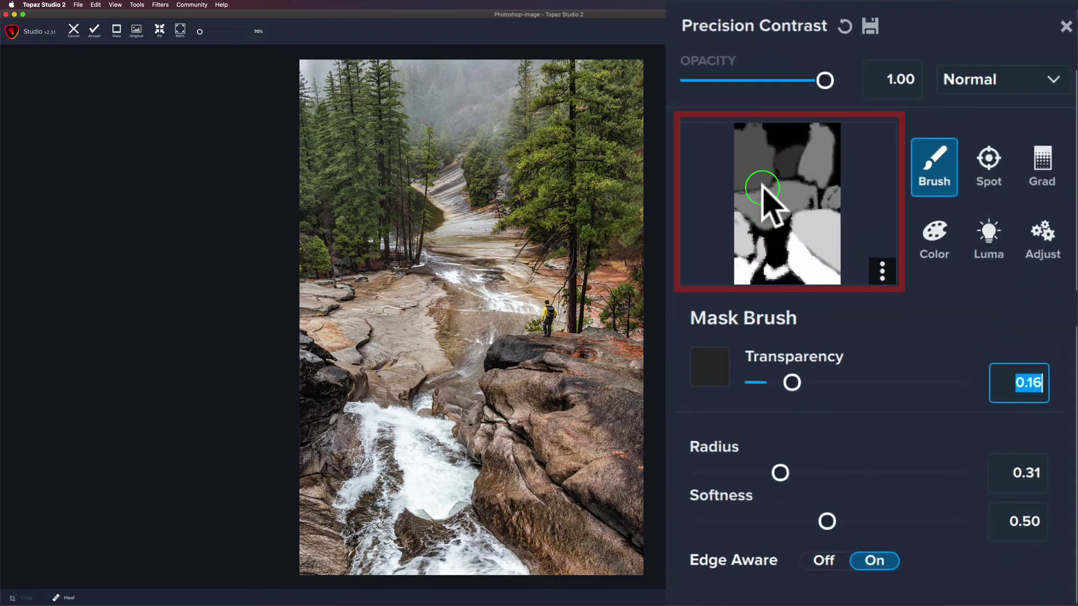
{"action": "mouse_move", "coordinate": [751, 260]}
{"action": "left_mouse_down"}
{"action": "mouse_move", "coordinate": [801, 203]}
{"action": "mouse_move", "coordinate": [776, 170]}
{"action": "mouse_move", "coordinate": [771, 241]}
{"action": "mouse_move", "coordinate": [791, 276]}
{"action": "mouse_move", "coordinate": [799, 267]}
{"action": "mouse_move", "coordinate": [778, 212]}
{"action": "left_mouse_up"}
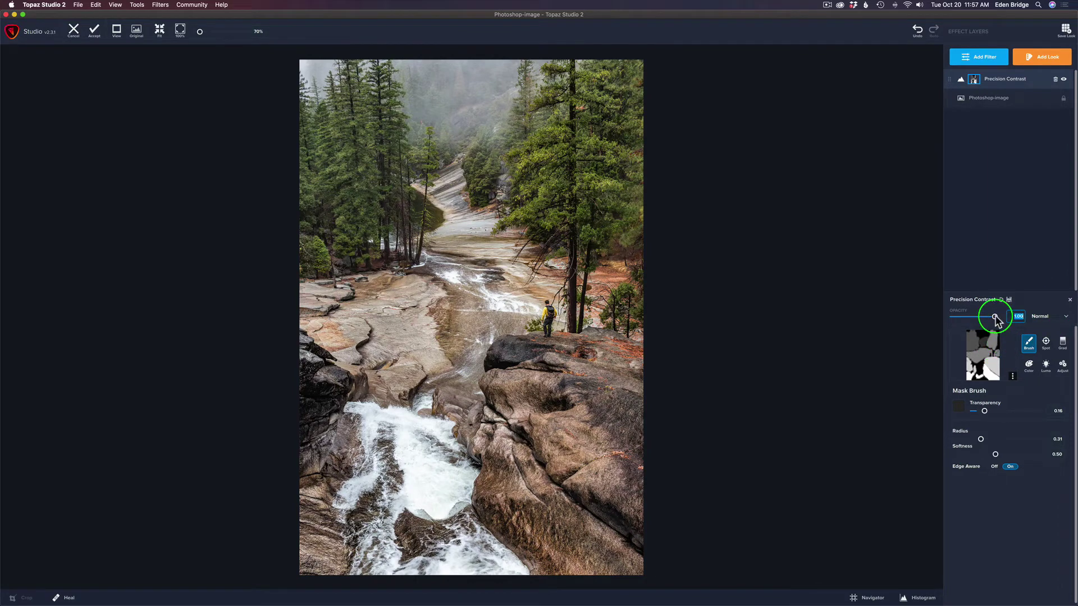
{"action": "mouse_move", "coordinate": [995, 319]}
{"action": "left_mouse_down"}
{"action": "mouse_move", "coordinate": [925, 319]}
{"action": "mouse_move", "coordinate": [1009, 310]}
{"action": "left_mouse_up"}
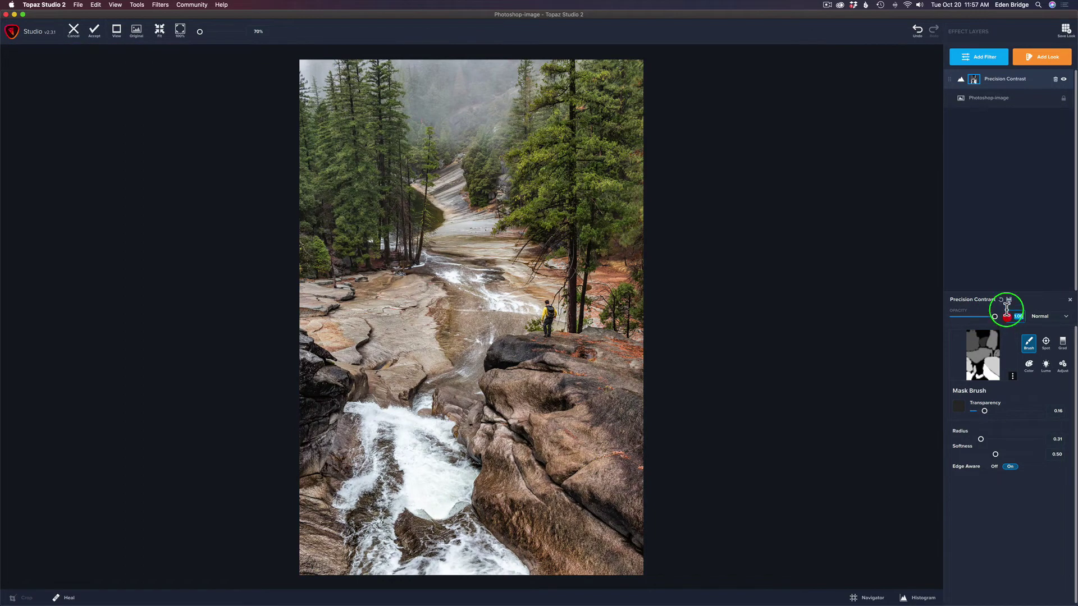
{"action": "left_click", "coordinate": [812, 283]}
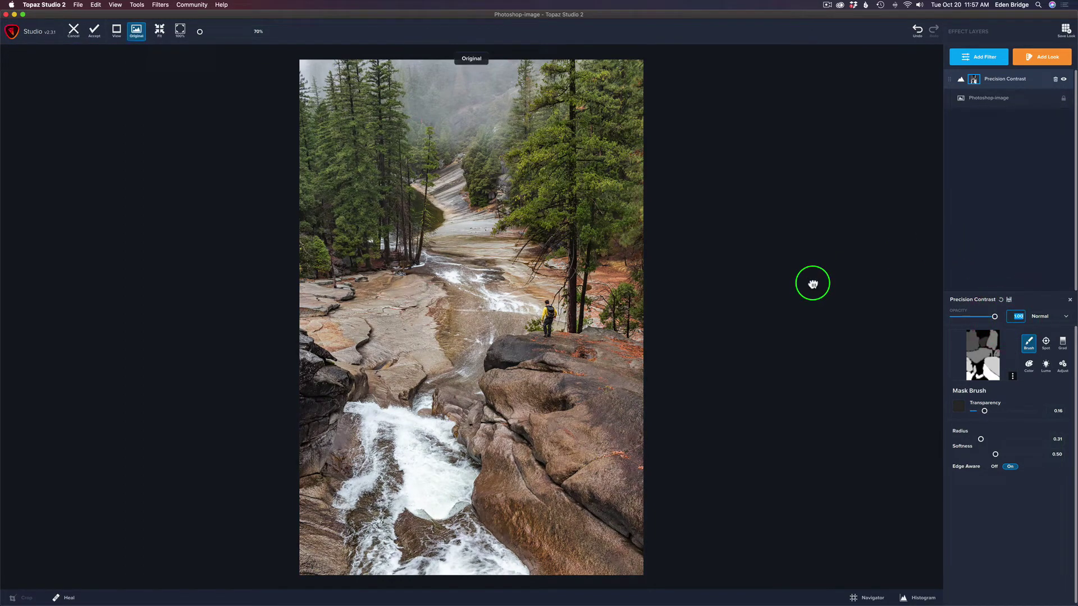
{"action": "left_click", "coordinate": [812, 283]}
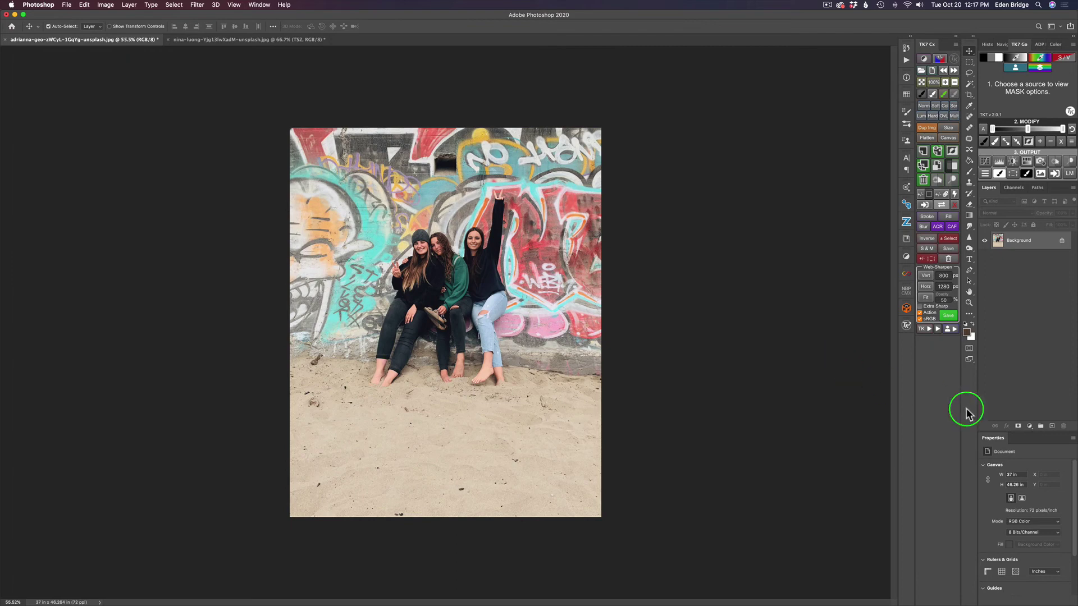
Step: Add a Curves adjustment layer in Multiply blend mode and darken it by lowering a curve point to input 77, output 17
{"action": "left_click", "coordinate": [1029, 426]}
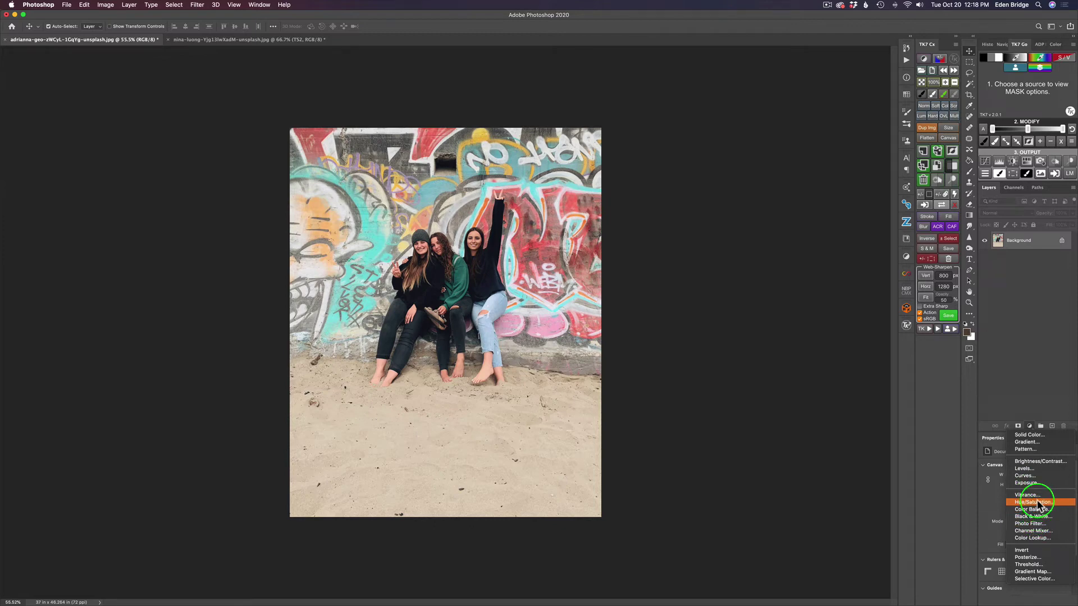
{"action": "left_click", "coordinate": [1030, 478]}
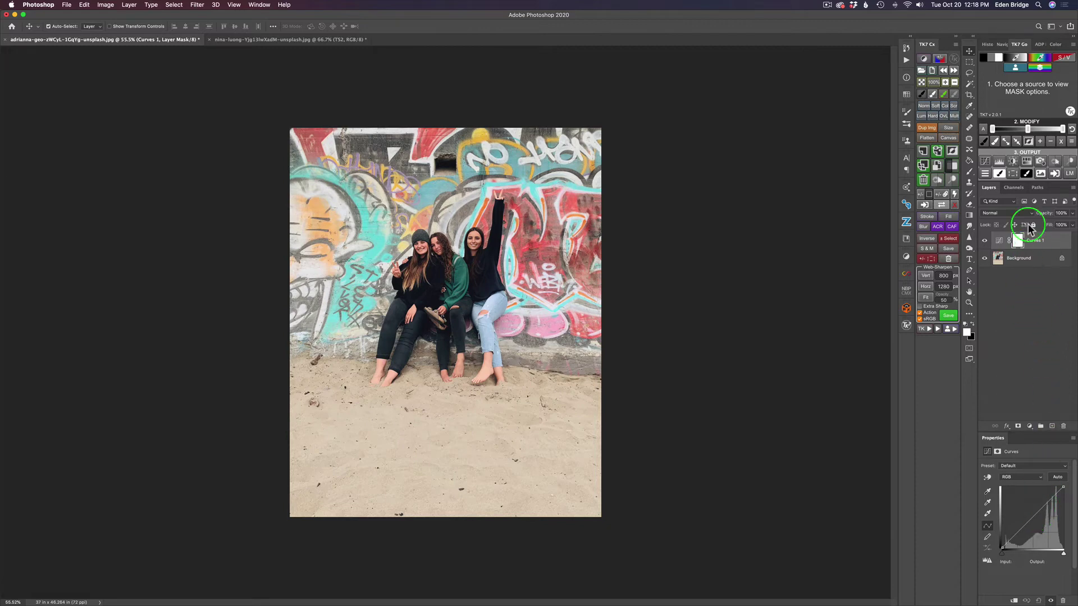
{"action": "left_click", "coordinate": [1028, 212]}
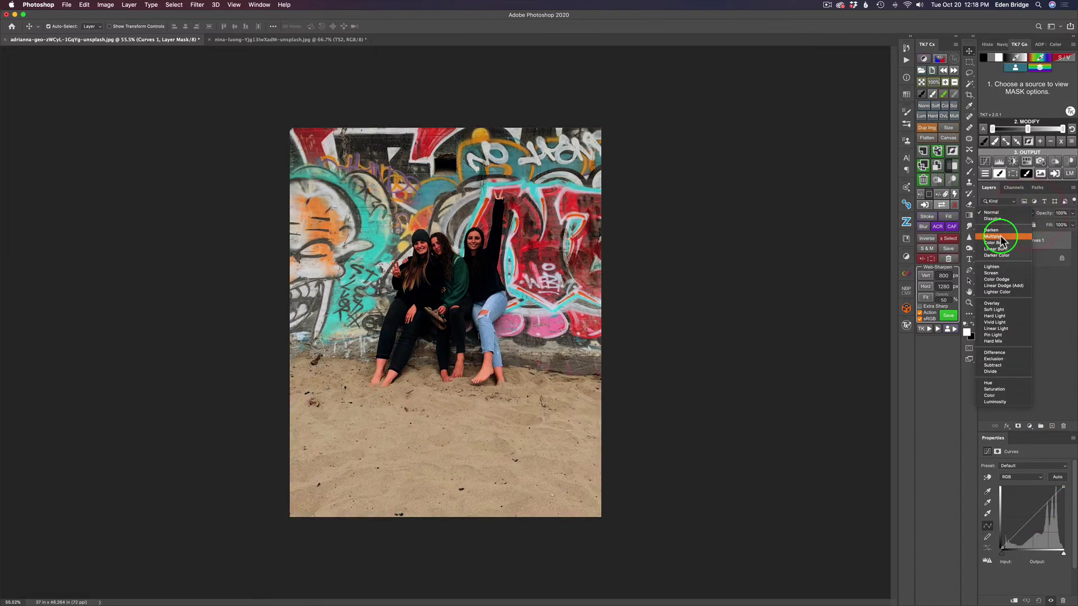
{"action": "left_click", "coordinate": [1002, 237]}
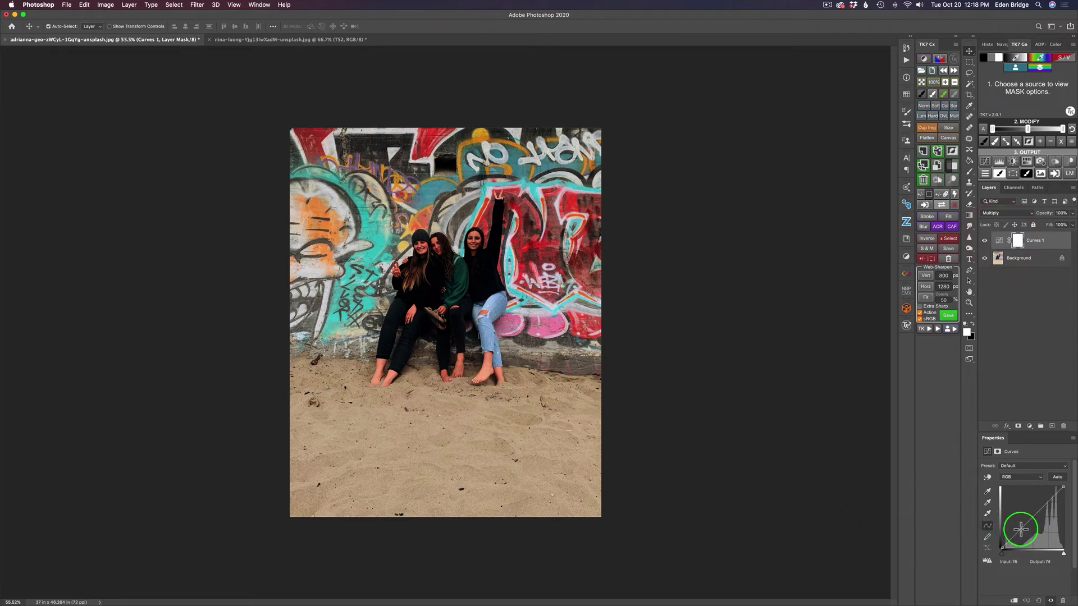
{"action": "left_click_drag", "start_coordinate": [1020, 529], "coordinate": [1020, 543]}
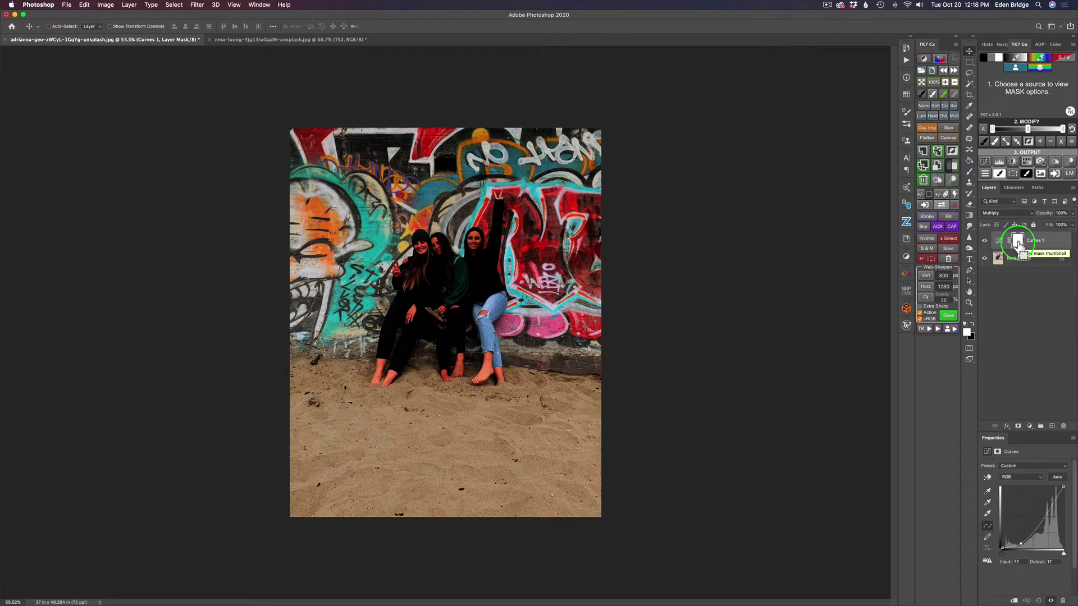
Step: Invert the Curves layer mask to black and paint white at 30% brush opacity across the sand in the foreground
{"action": "key", "text": "super+i"}
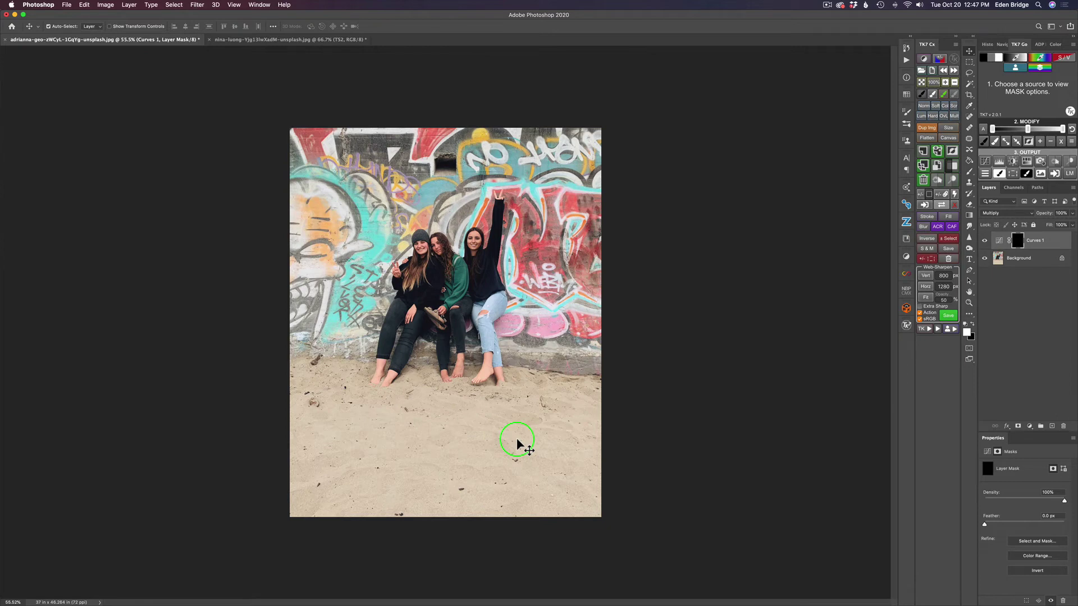
{"action": "key", "text": "b"}
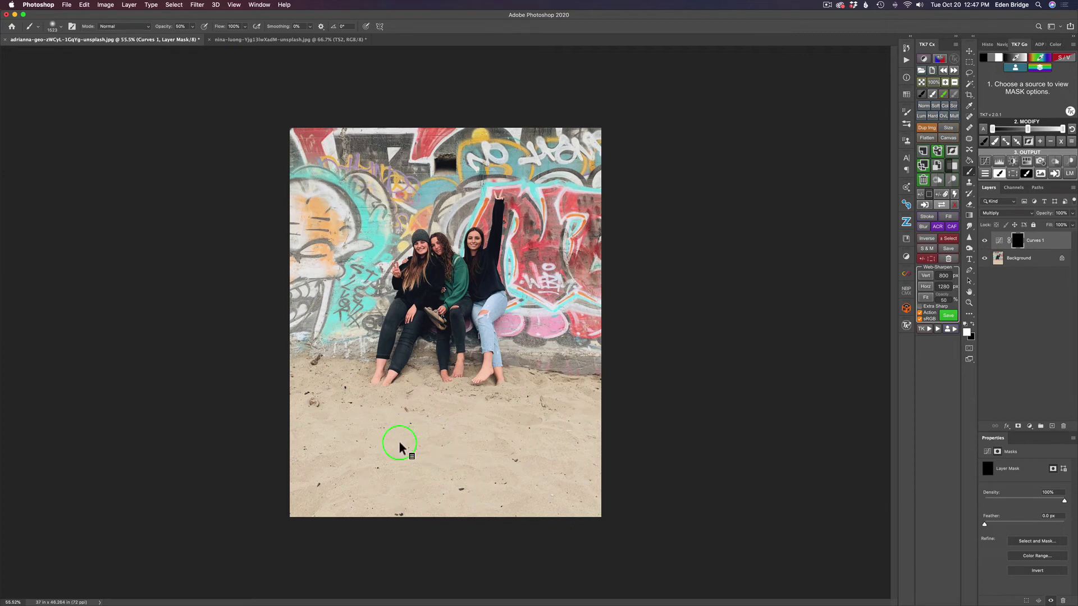
{"action": "left_click_drag", "start_coordinate": [409, 441], "coordinate": [417, 443]}
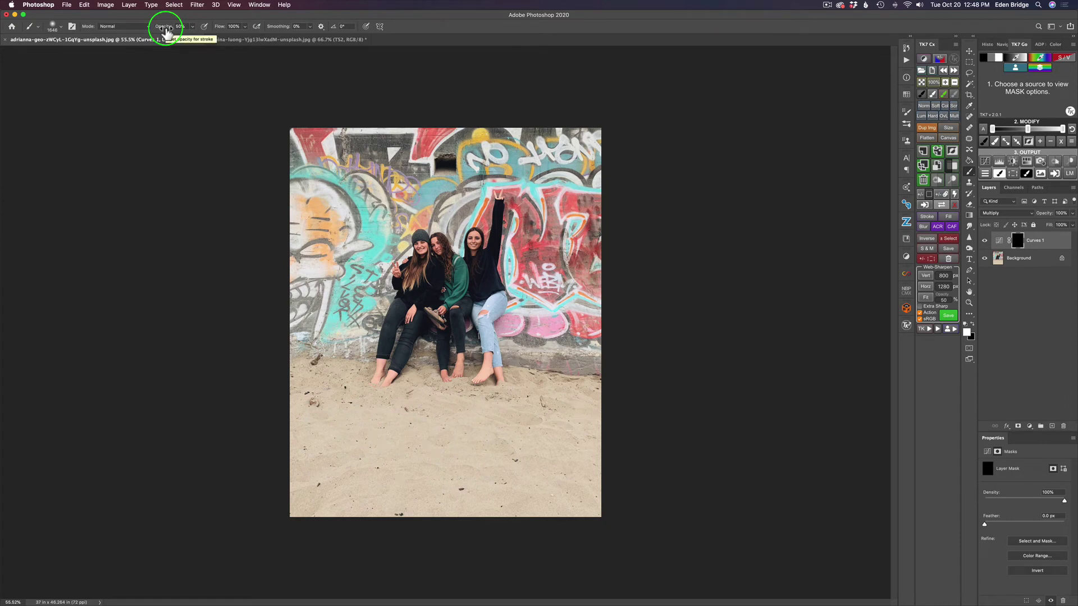
{"action": "left_click_drag", "start_coordinate": [167, 32], "coordinate": [157, 32]}
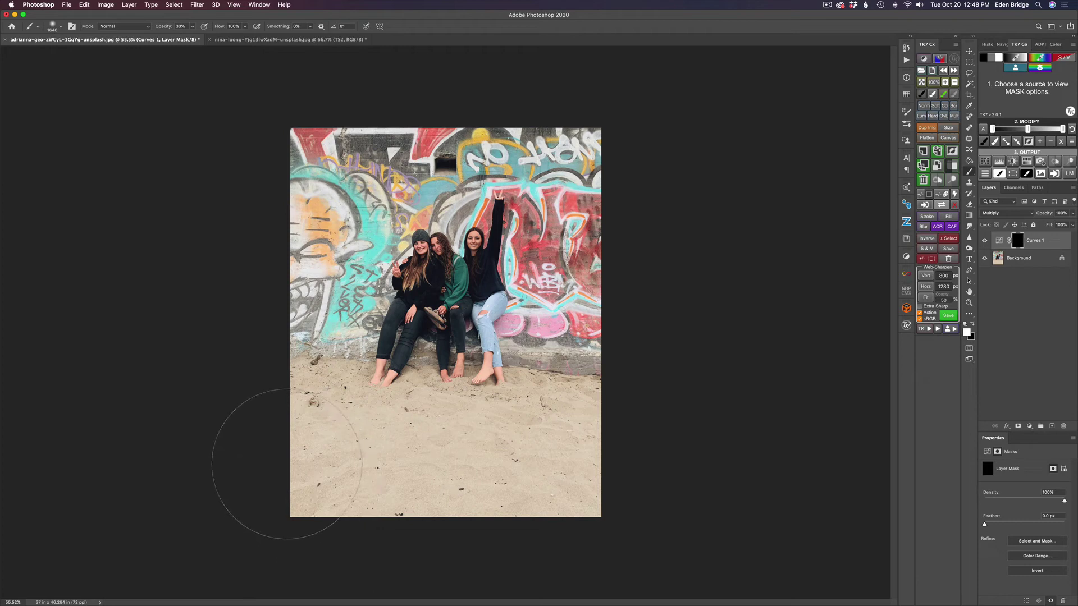
{"action": "left_click_drag", "start_coordinate": [286, 467], "coordinate": [760, 463]}
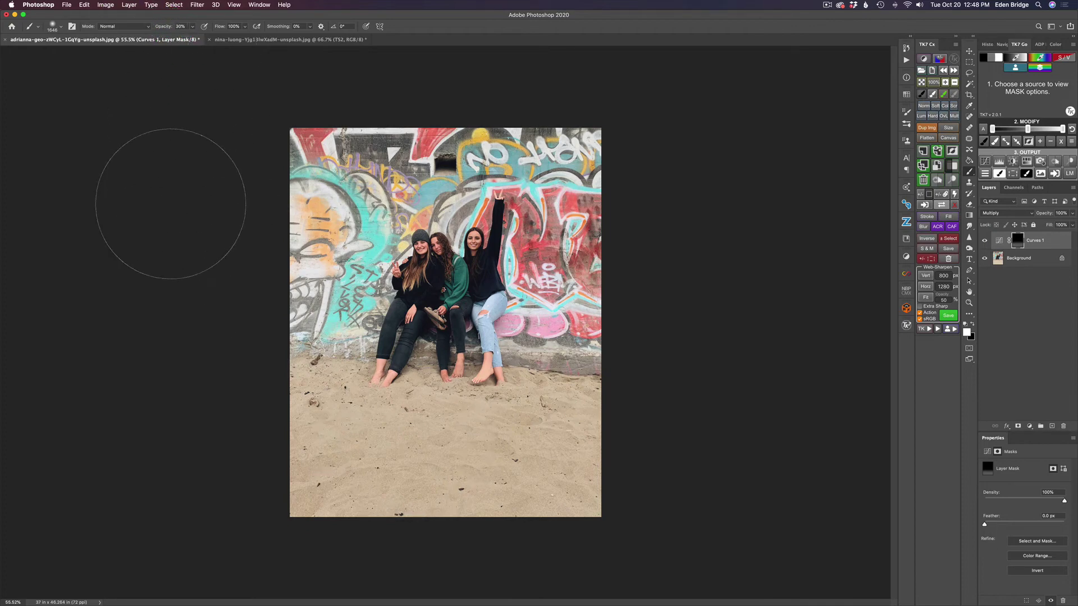
Step: Build up the darkening across the lower sand by painting the mask in white at 50% and 60% brush opacity
{"action": "key", "text": "5"}
{"action": "left_click", "coordinate": [288, 481]}
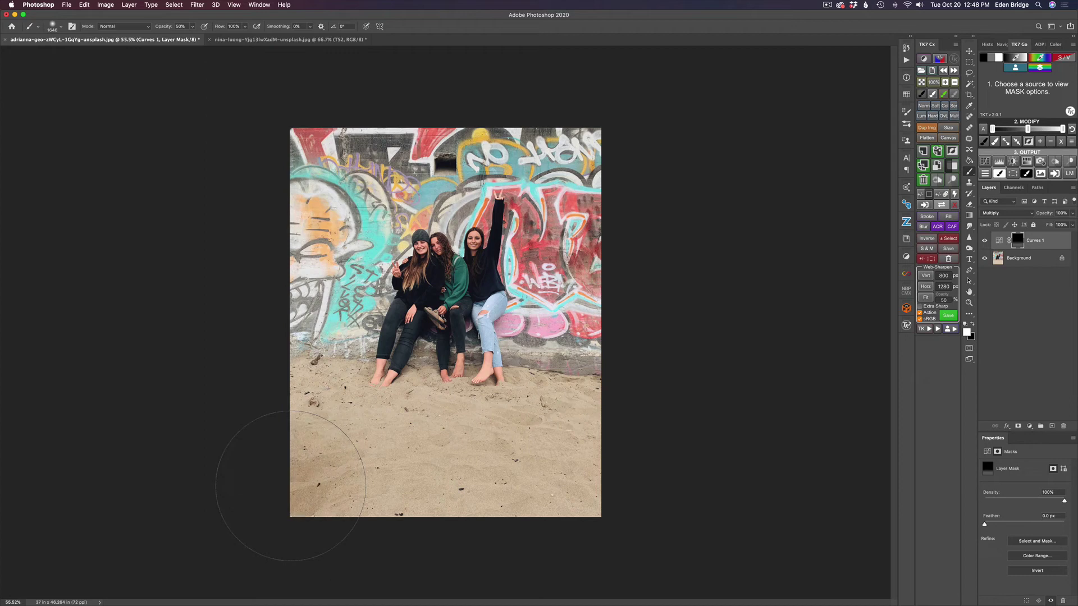
{"action": "left_click_drag", "start_coordinate": [332, 486], "coordinate": [654, 489]}
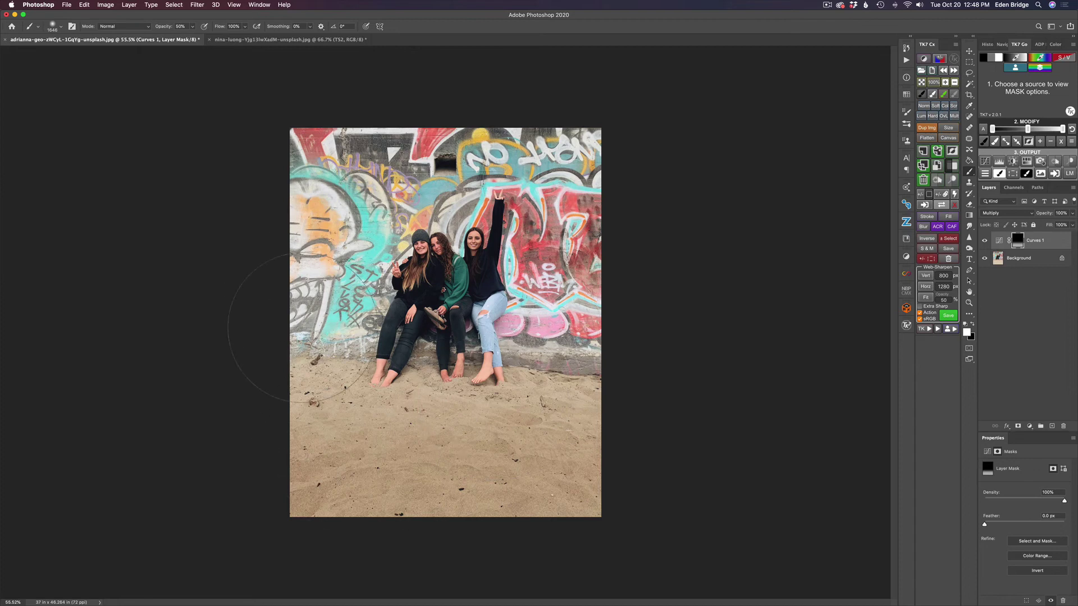
{"action": "left_click", "coordinate": [163, 28]}
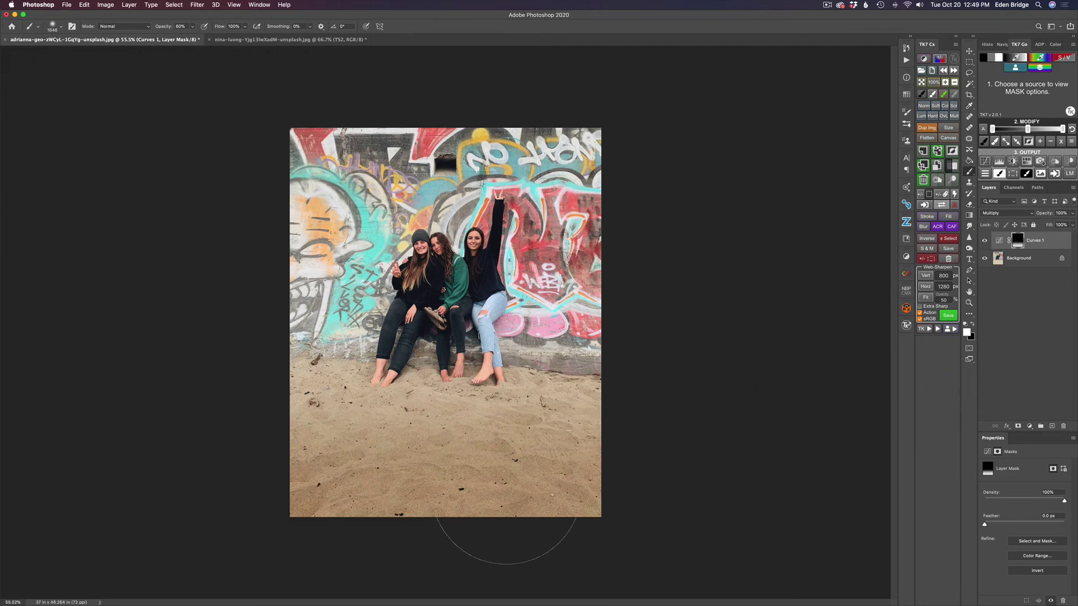
{"action": "key", "text": "v"}
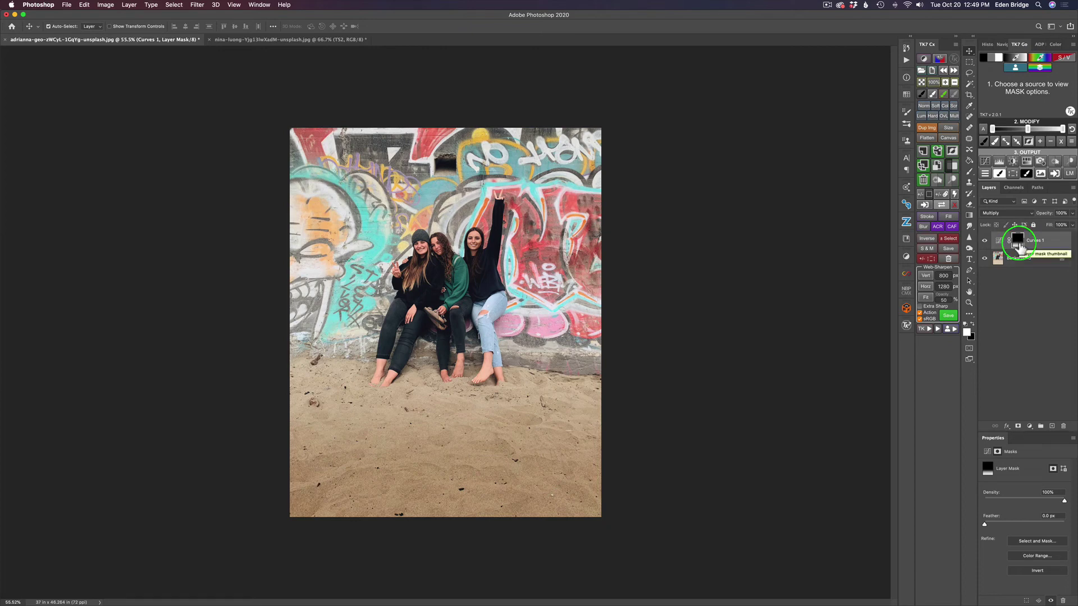
Step: Review the Curves layer mask on its own and compare the photo with the darkening hidden, shown and at different layer opacity
{"action": "left_click", "coordinate": [1018, 242], "text": "alt"}
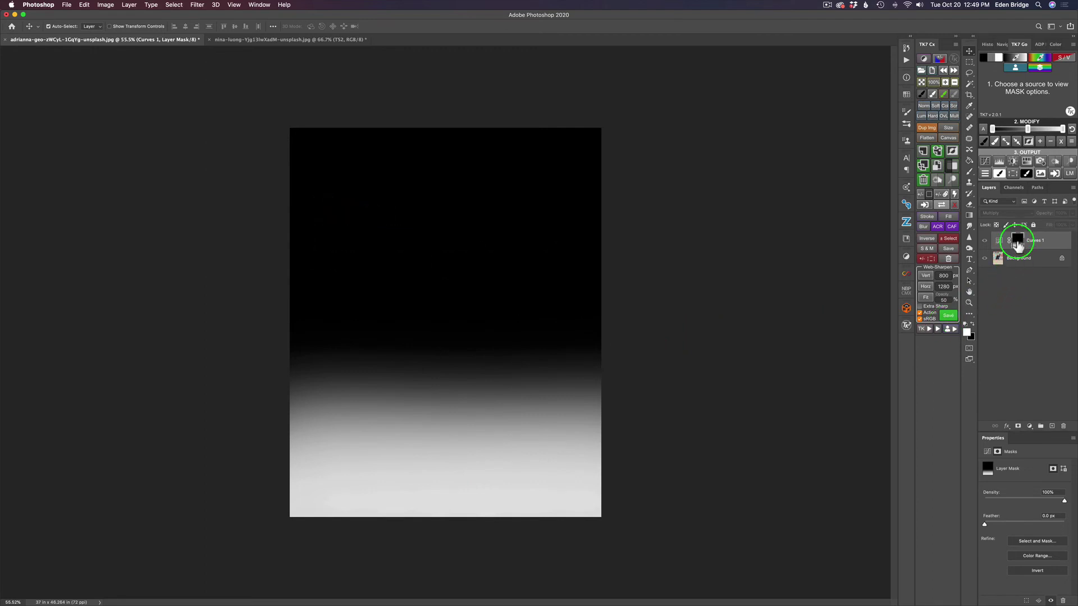
{"action": "left_click", "coordinate": [1017, 243], "text": "alt"}
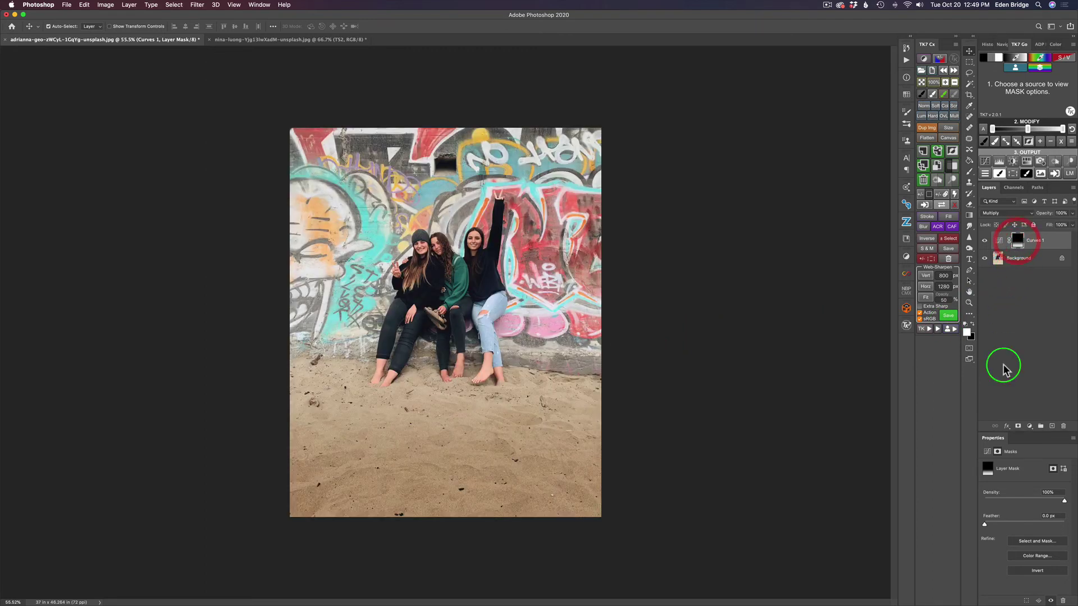
{"action": "left_click", "coordinate": [984, 241]}
{"action": "left_click", "coordinate": [985, 241]}
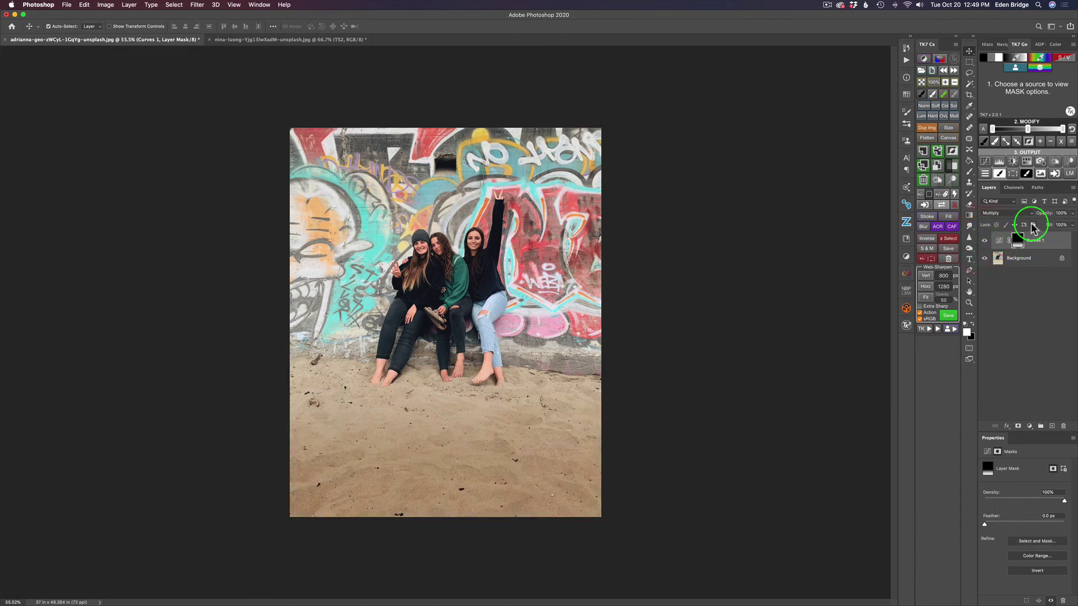
{"action": "left_click_drag", "start_coordinate": [1040, 218], "coordinate": [831, 199]}
{"action": "left_click", "coordinate": [830, 199]}
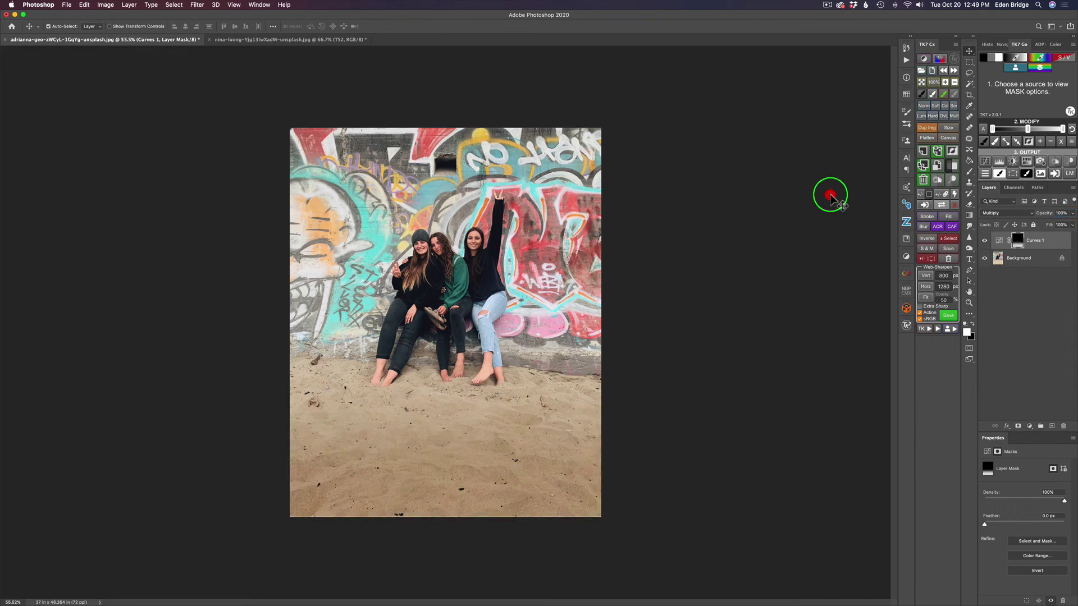